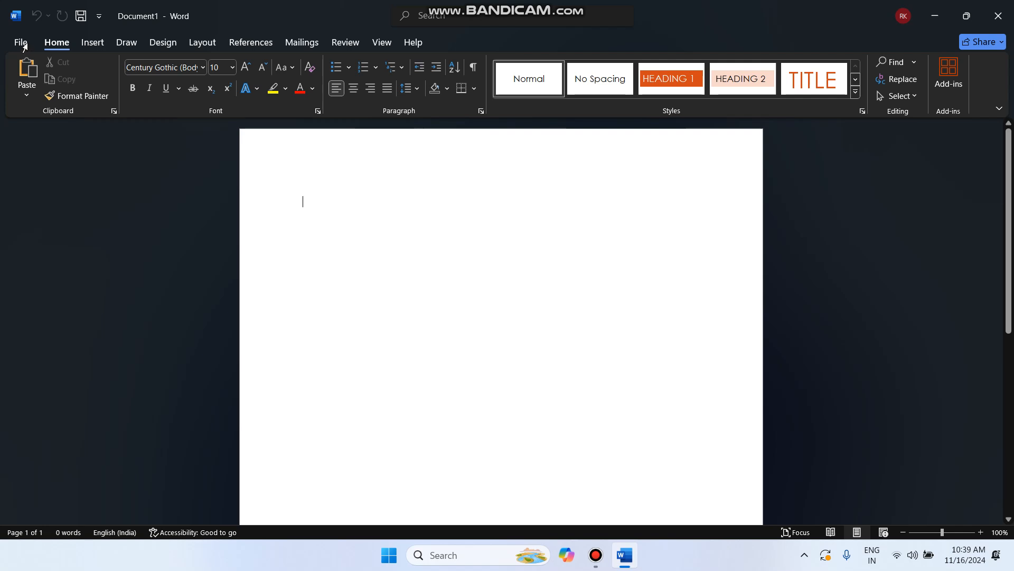
# Bring up the References ribbon tools in the blank document, passing through File and Layout
pyautogui.click(27, 45)
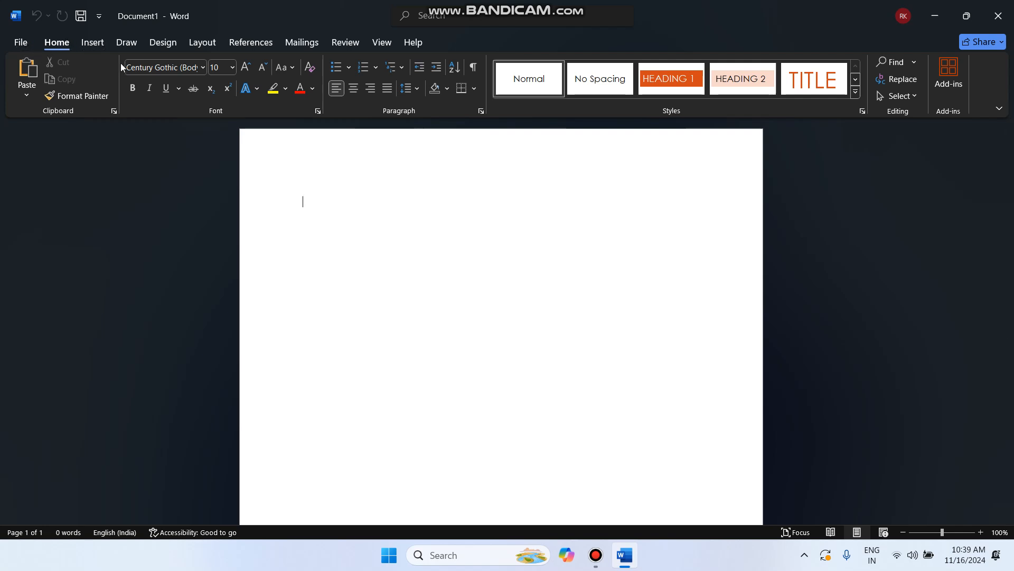
pyautogui.click(206, 45)
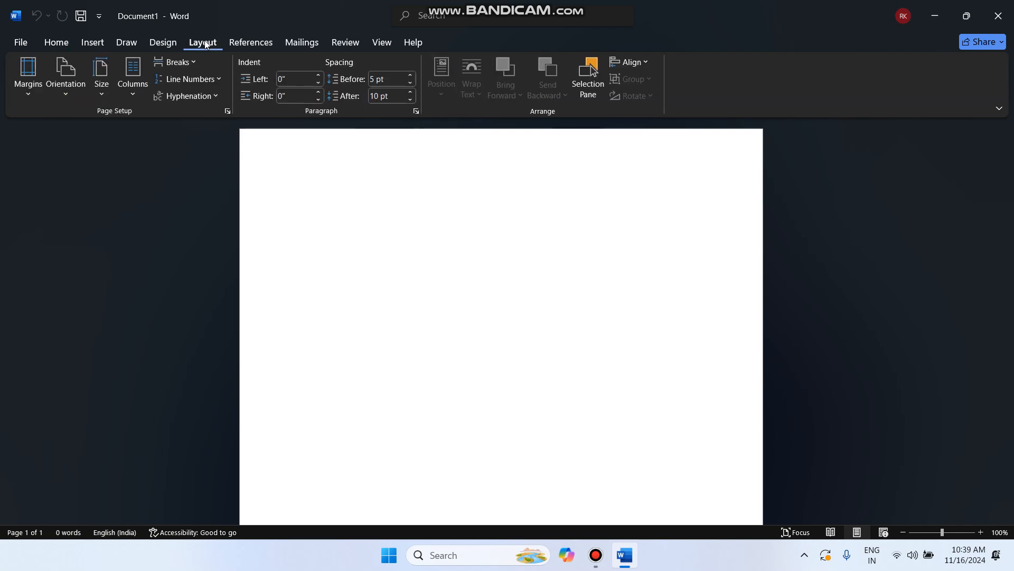
pyautogui.click(246, 44)
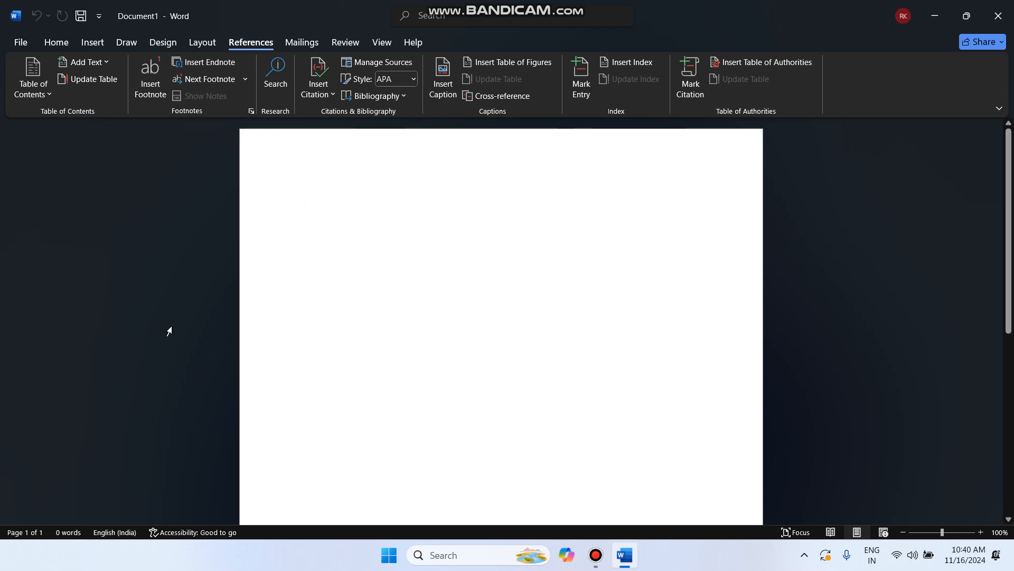
# Add blank lines so the insertion point moves onto page 2
pyautogui.press('Return')
pyautogui.press('Return')
pyautogui.press('Return')
pyautogui.press('Return')
pyautogui.press('Return')
pyautogui.press('Return')
pyautogui.press('Return')
pyautogui.press('Return')
pyautogui.press('Return')
pyautogui.press('Return')
pyautogui.press('Return')
pyautogui.press('Return')
pyautogui.press('Return')
pyautogui.press('Return')
pyautogui.press('Return')
pyautogui.press('Return')
pyautogui.press('Return')
pyautogui.press('Return')
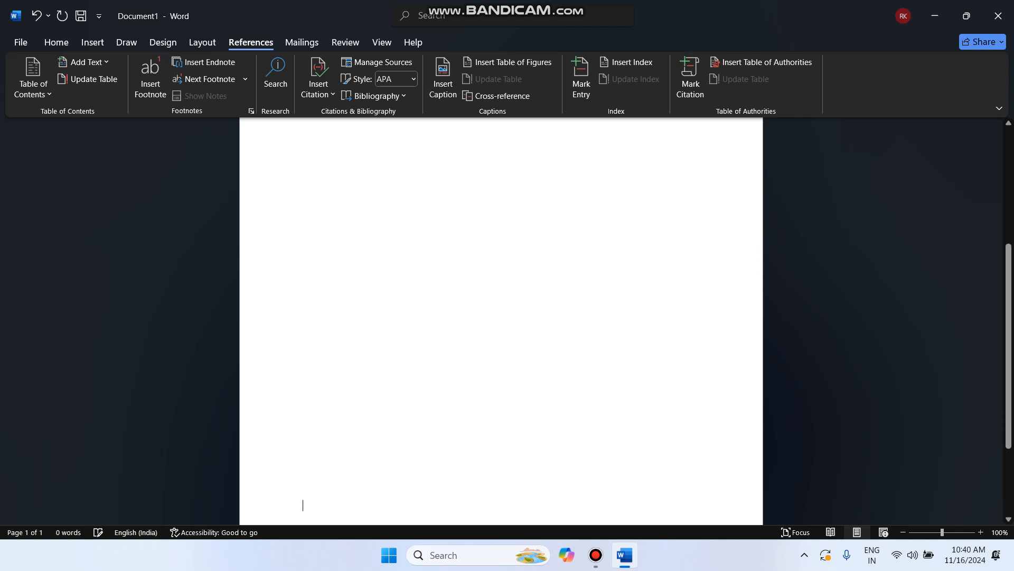
pyautogui.press('Return')
pyautogui.press('Return')
pyautogui.press('Return')
pyautogui.scroll(-3, 455, 369)
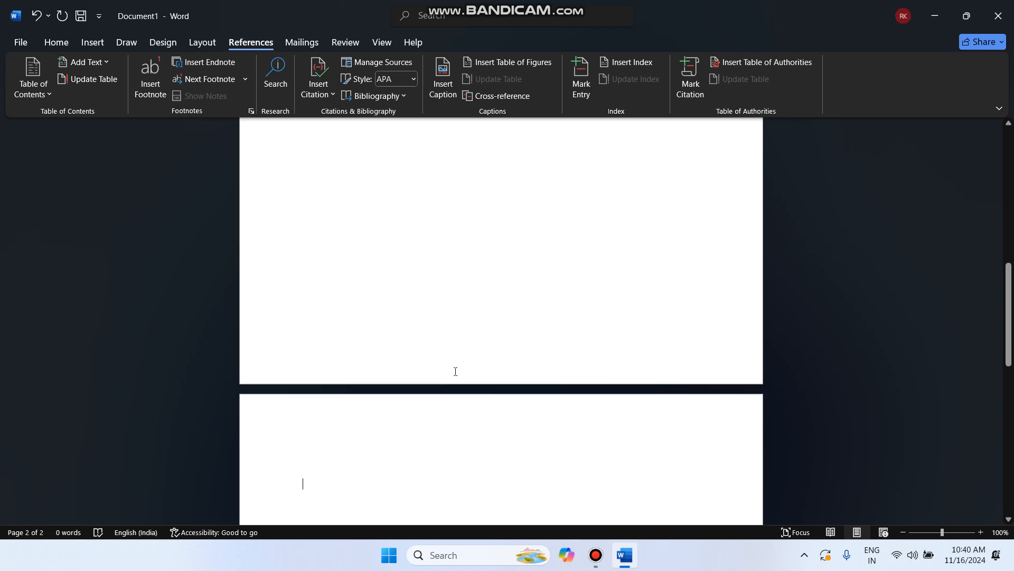
pyautogui.keyDown('ctrl'); pyautogui.scroll(1, 301, 348); pyautogui.keyUp('ctrl')
pyautogui.keyDown('ctrl'); pyautogui.scroll(2, 302, 348); pyautogui.keyUp('ctrl')
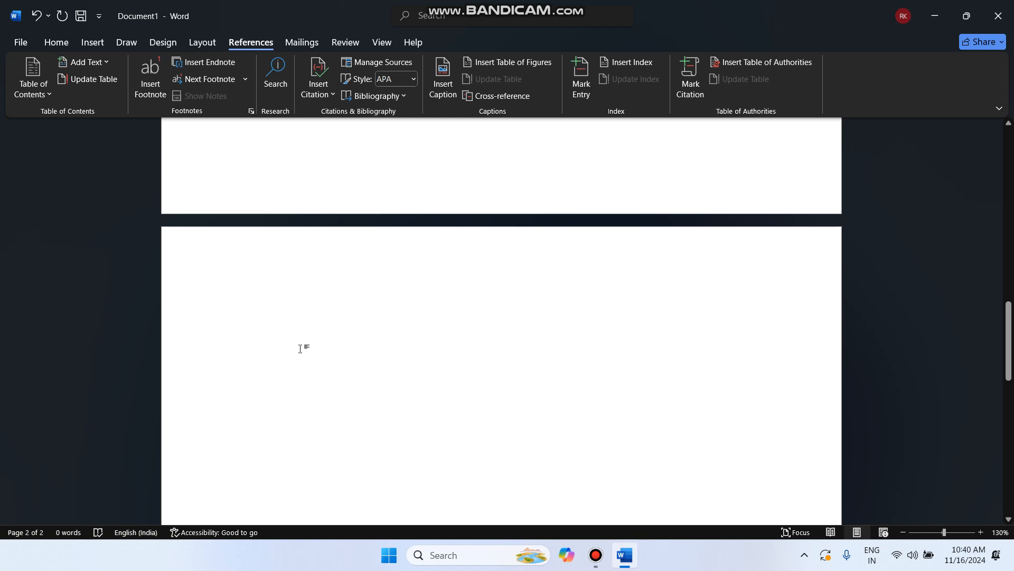
# Generate four sample paragraphs with the formula =rand(4)
pyautogui.write('=rand')
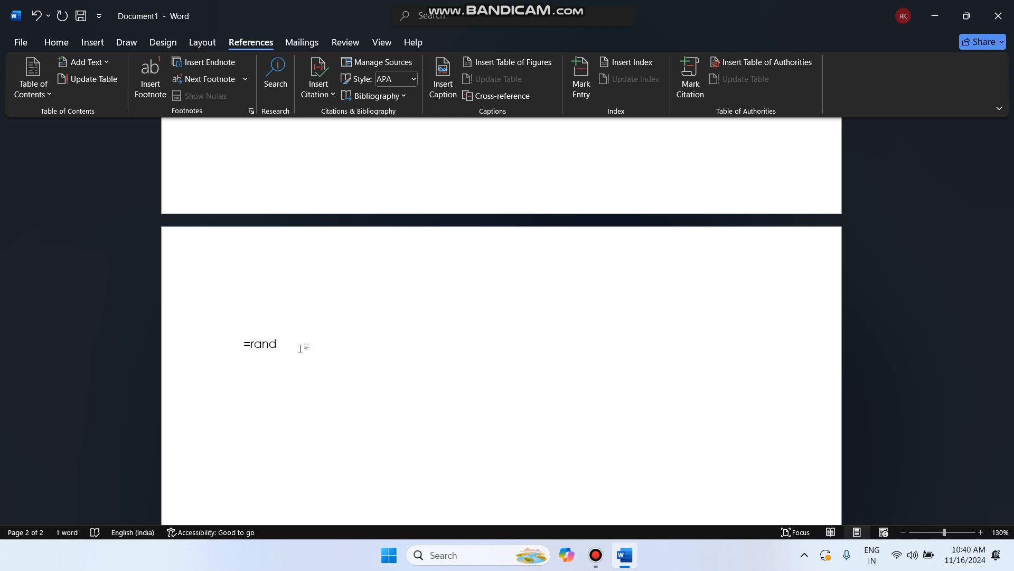
pyautogui.write('()')
pyautogui.press('Left')
pyautogui.write('4')
pyautogui.press('Right')
pyautogui.press('Return')
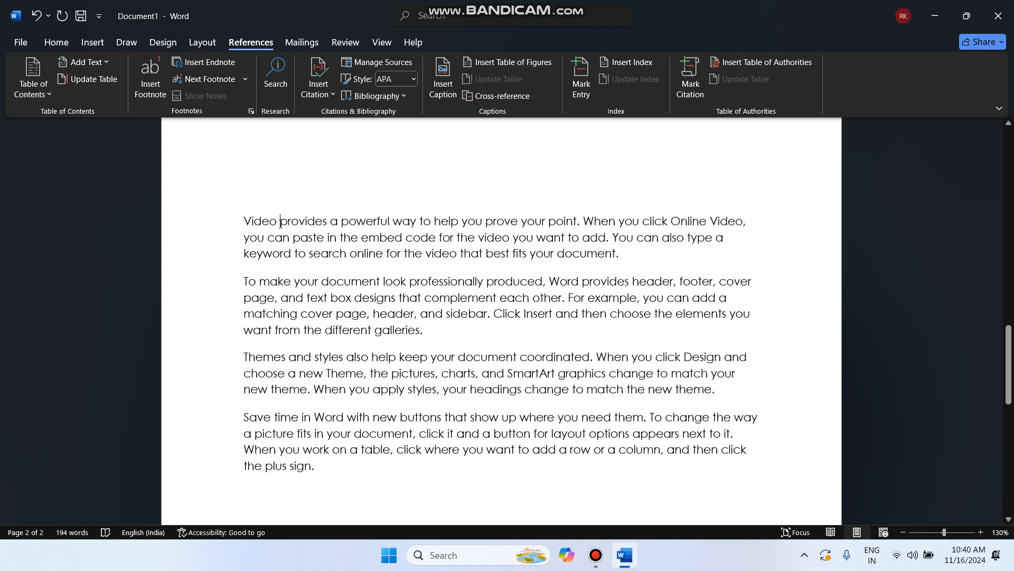
# Break the words Video and To onto their own lines
pyautogui.moveTo(270, 224); pyautogui.dragTo(244, 225)
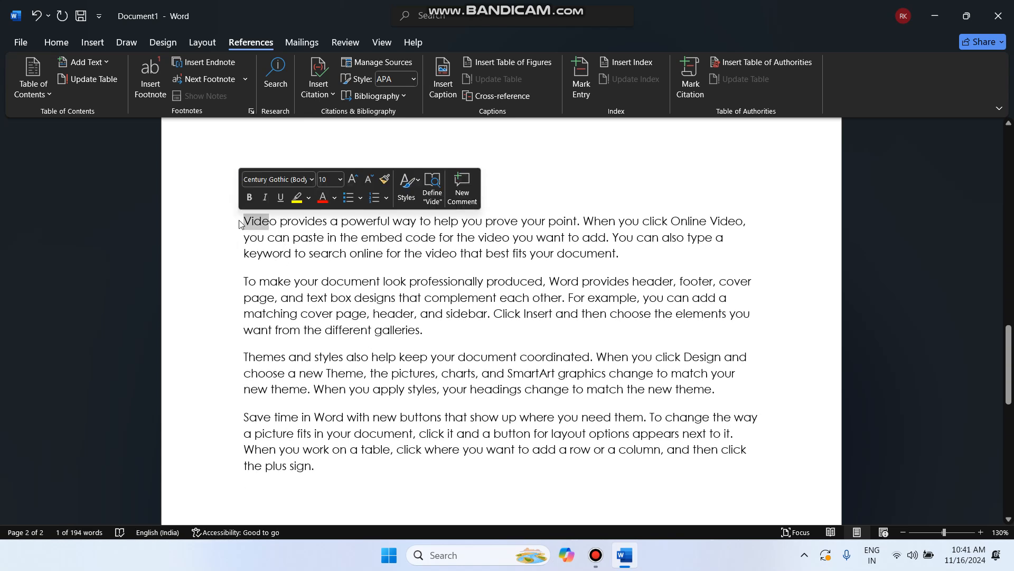
pyautogui.click(280, 220)
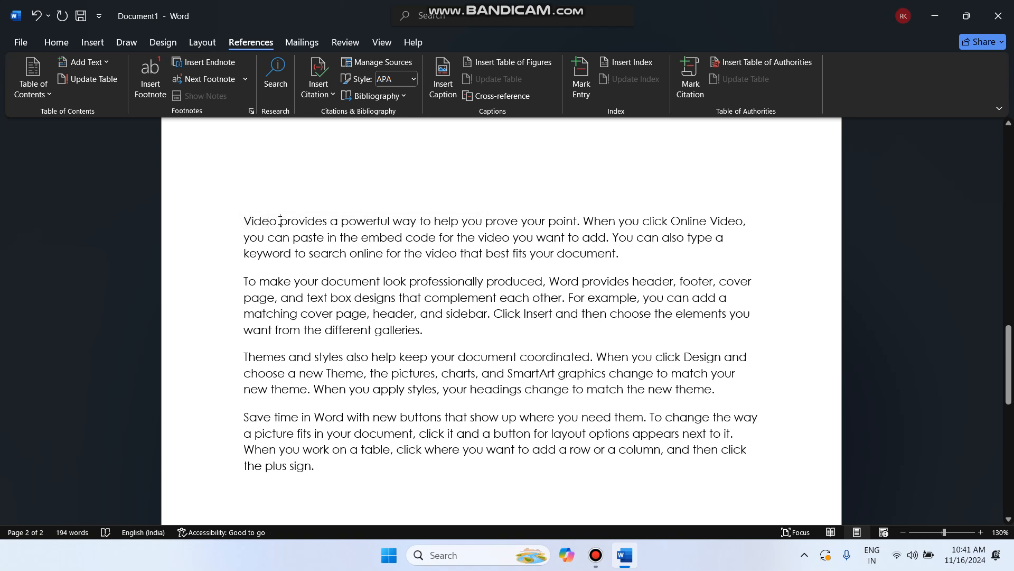
pyautogui.press('Return')
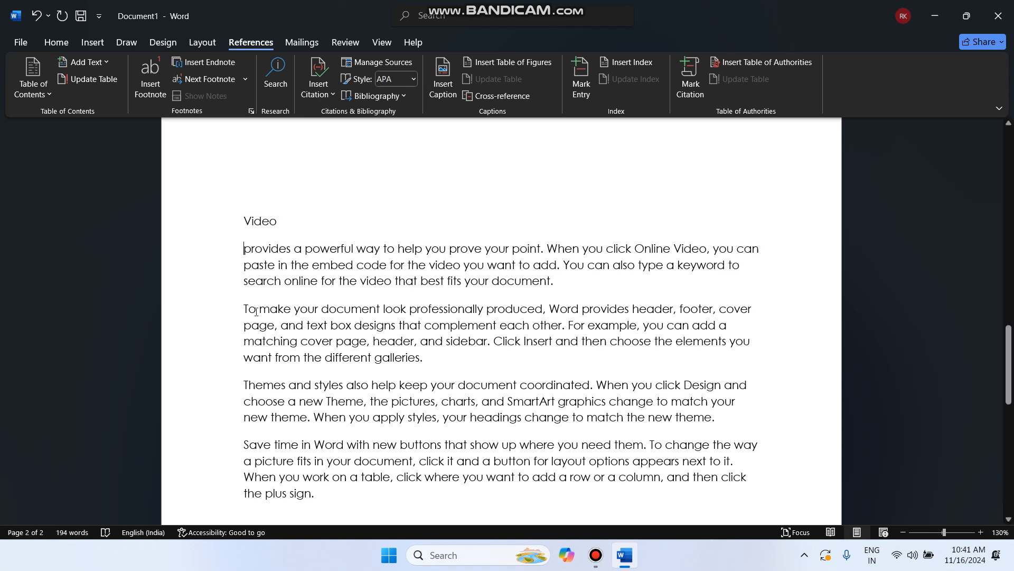
pyautogui.click(260, 308)
pyautogui.press('Return')
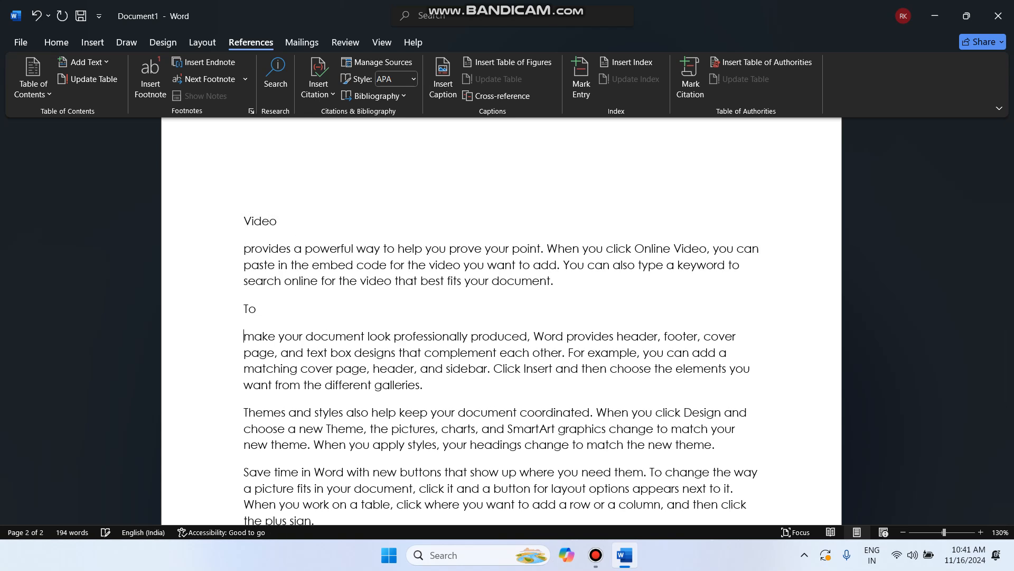
# Break Themes and Save onto their own lines, then select the Video line on the Home ribbon
pyautogui.click(290, 412)
pyautogui.press('Return')
pyautogui.scroll(-1, 283, 433)
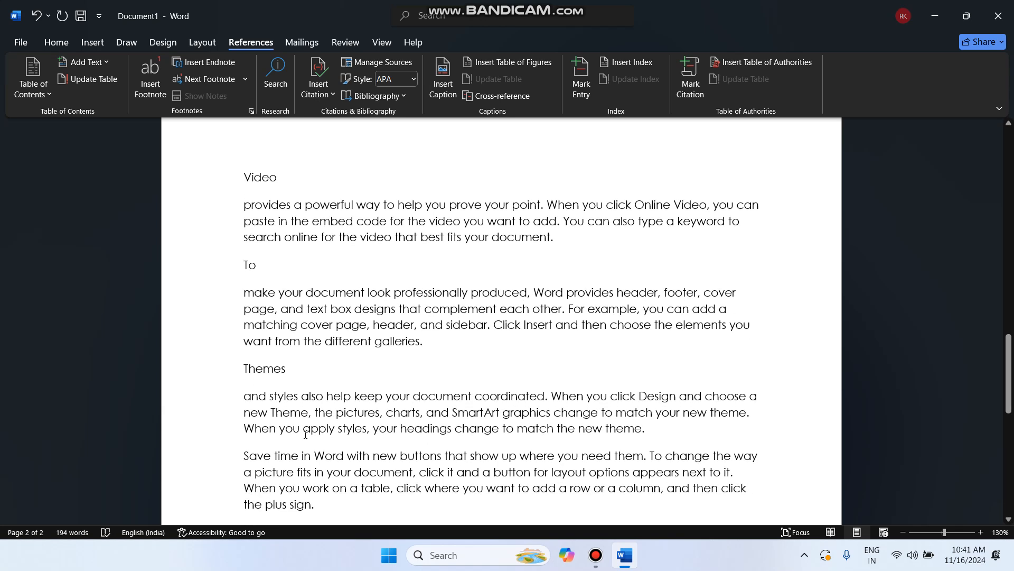
pyautogui.click(275, 454)
pyautogui.press('Return')
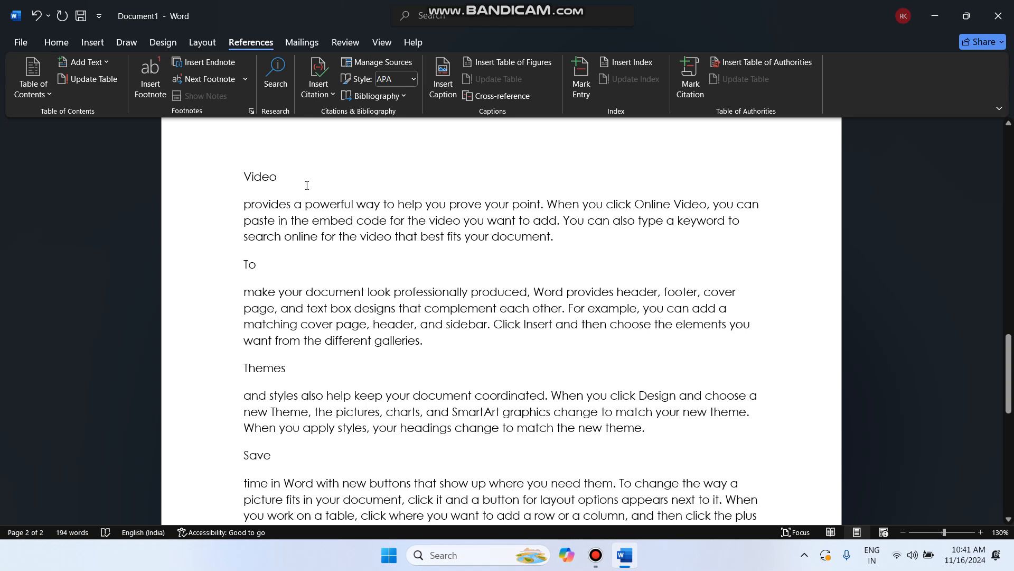
pyautogui.moveTo(299, 170); pyautogui.dragTo(243, 176)
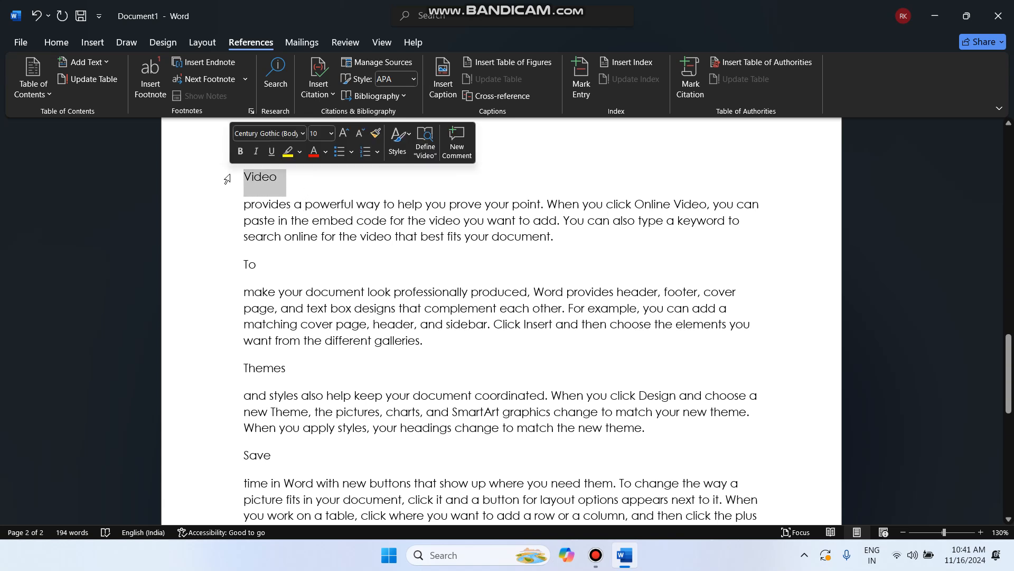
pyautogui.click(57, 42)
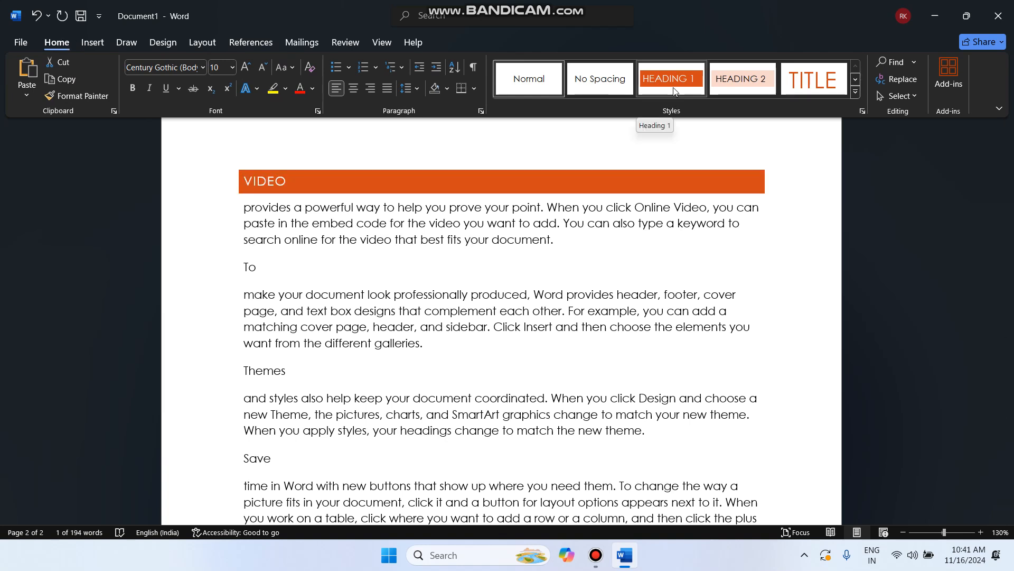
# Apply the Heading 1 style to the Video, To, Themes and Save lines
pyautogui.click(674, 91)
pyautogui.click(259, 267)
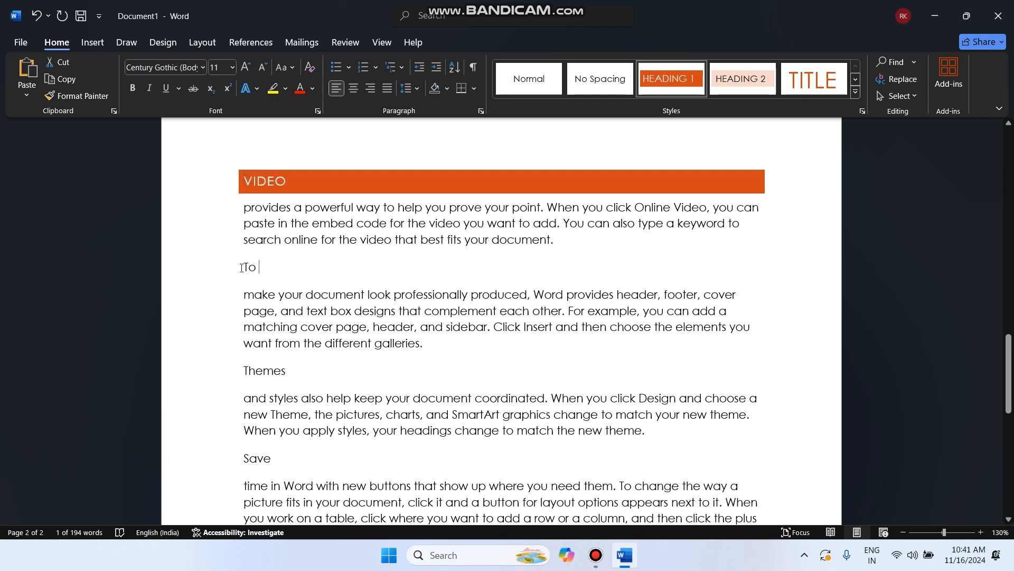
pyautogui.doubleClick(241, 268)
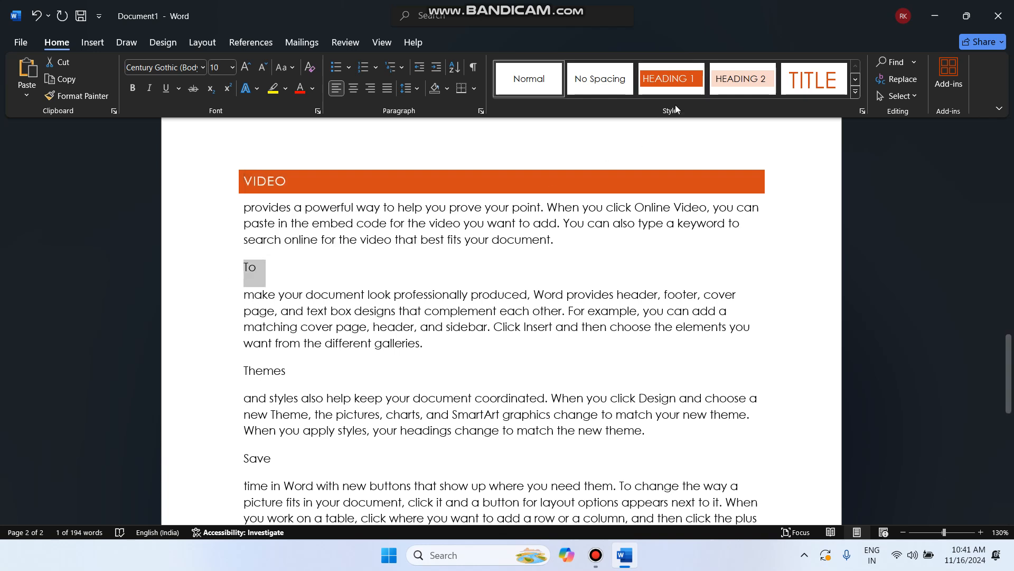
pyautogui.click(671, 80)
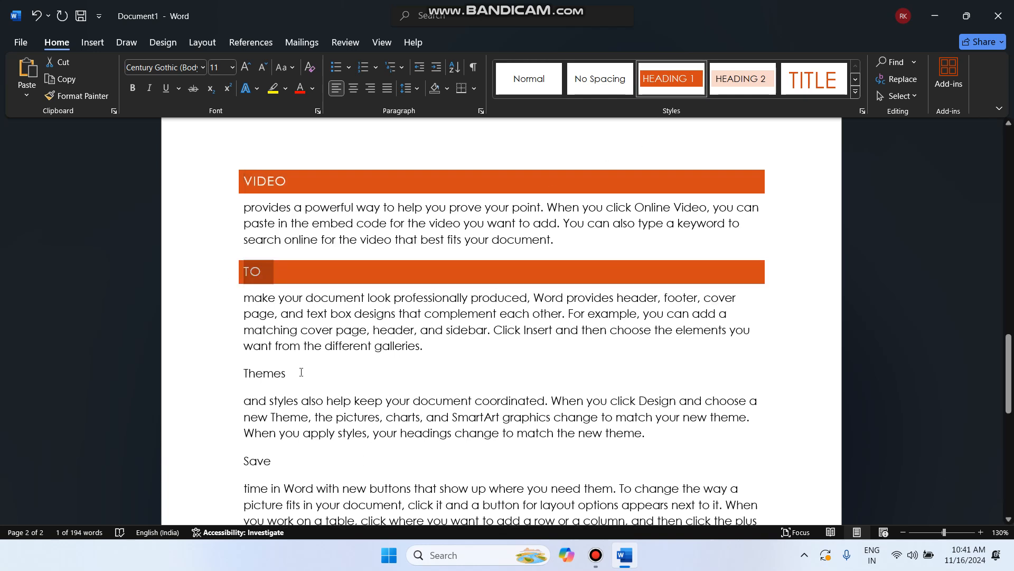
pyautogui.click(195, 375)
pyautogui.click(690, 72)
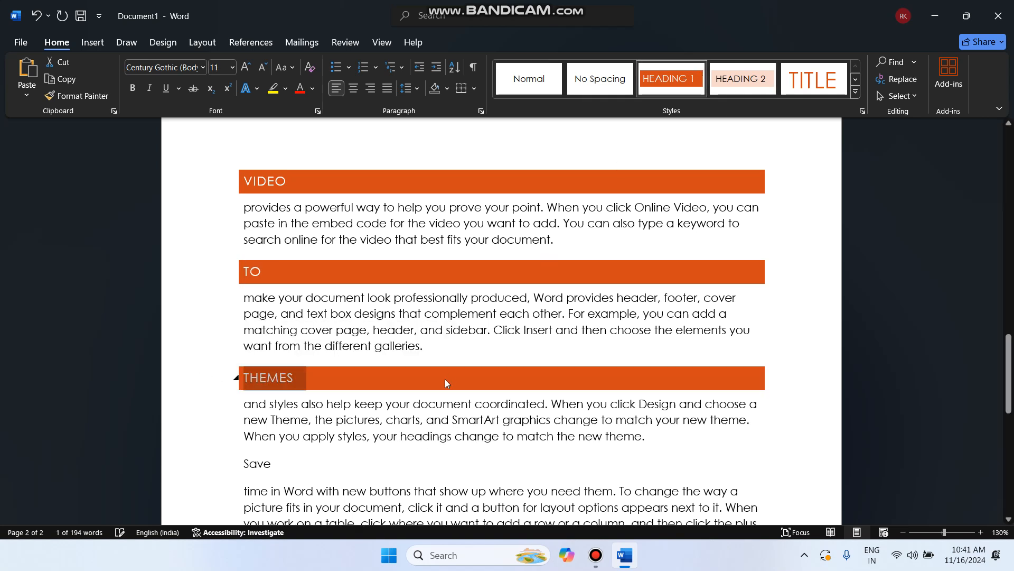
pyautogui.click(227, 464)
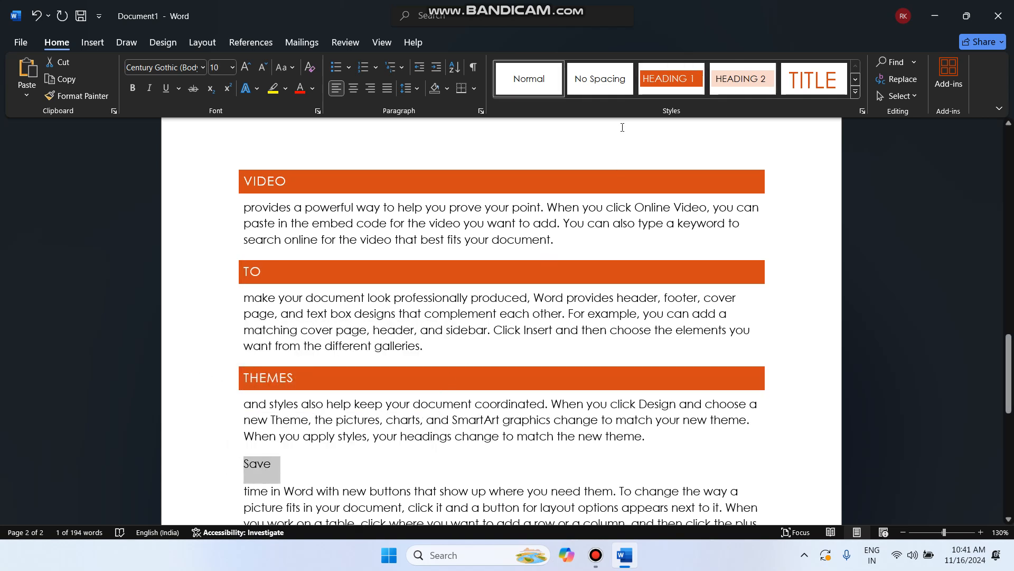
pyautogui.click(674, 84)
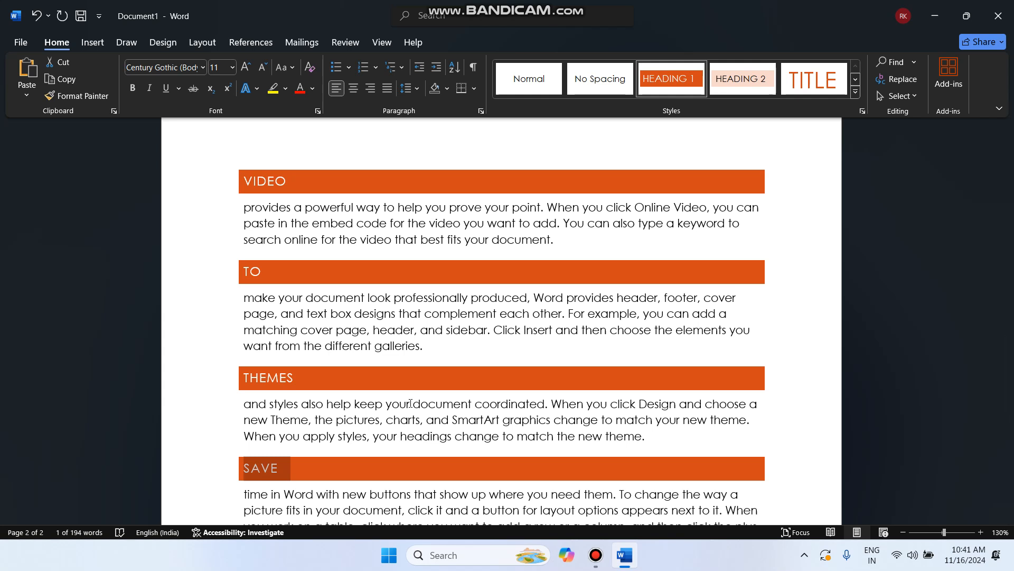
# Insert blank lines after the Video paragraph to push the following heading onto a new page
pyautogui.click(580, 237)
pyautogui.press('Return')
pyautogui.press('Return')
pyautogui.press('Return')
pyautogui.press('Return')
pyautogui.press('Return')
pyautogui.press('Return')
pyautogui.press('Return')
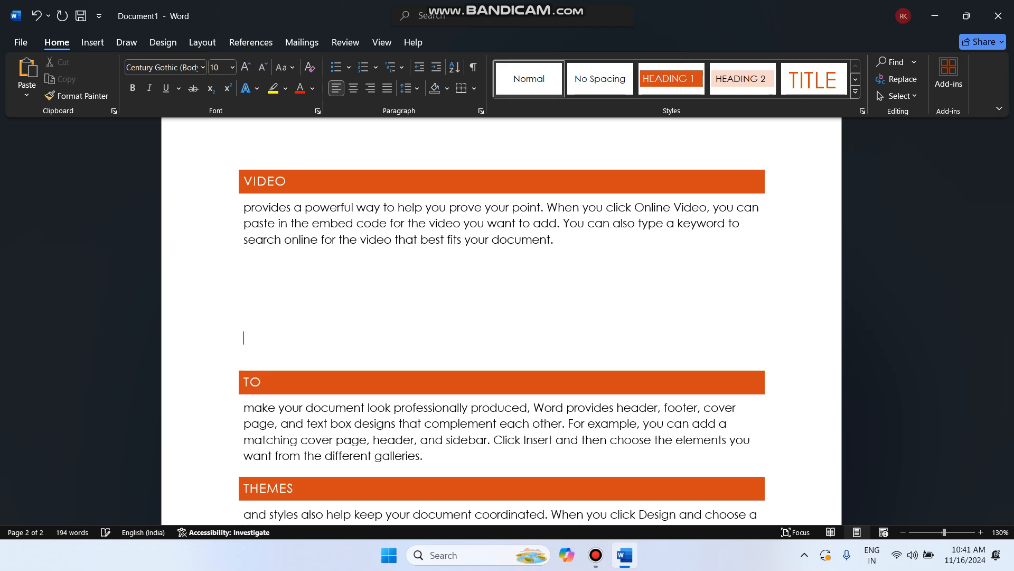
pyautogui.press('Return')
pyautogui.scroll(-3, 501, 321)
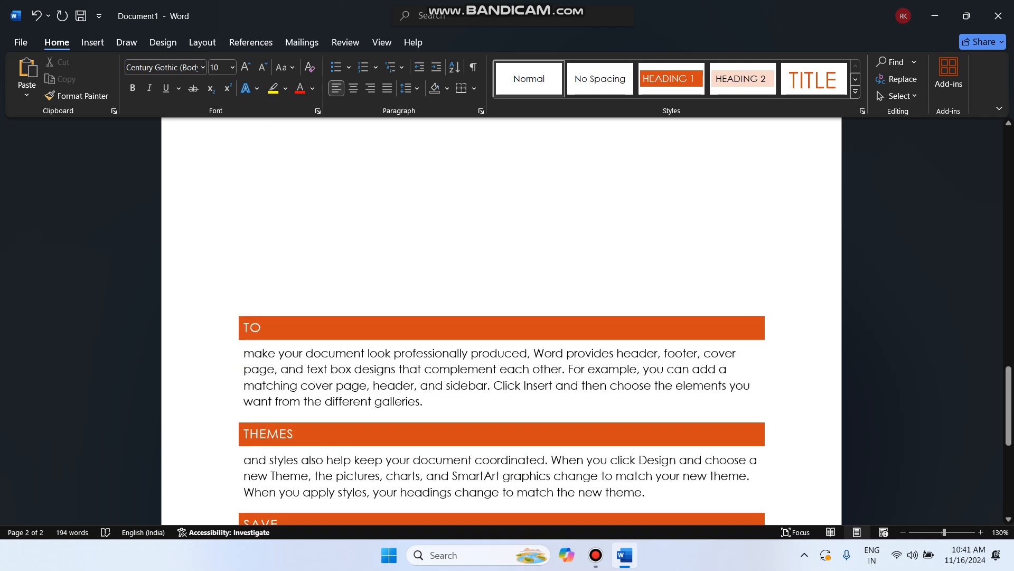
pyautogui.press('Return')
pyautogui.press('Return')
pyautogui.press('Return')
pyautogui.press('Return')
pyautogui.press('Return')
pyautogui.press('Return')
pyautogui.press('Return')
pyautogui.press('Return')
pyautogui.scroll(-7, 501, 317)
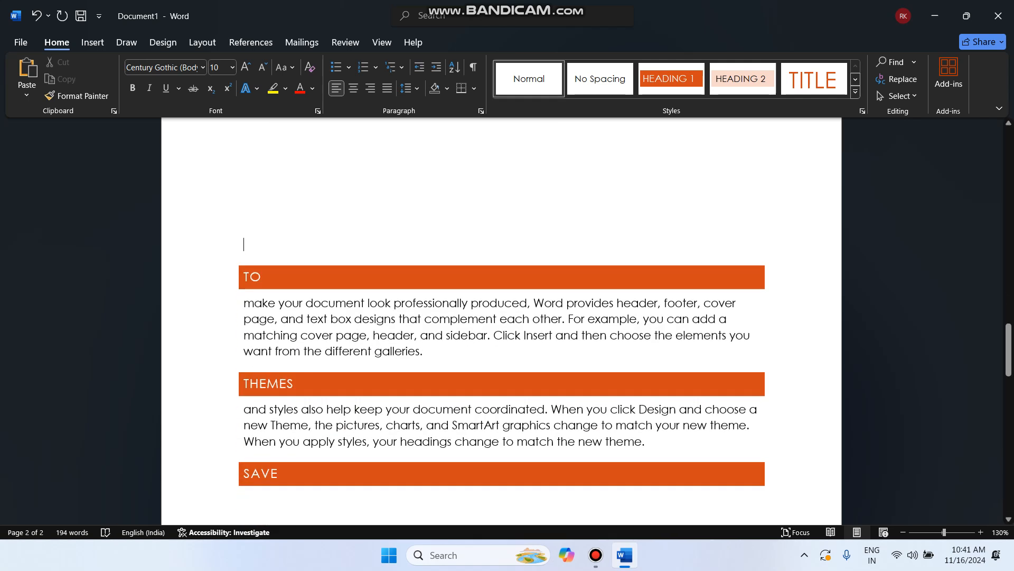
pyautogui.press('Return')
pyautogui.press('Return')
pyautogui.press('Return')
pyautogui.press('Return')
pyautogui.press('Return')
pyautogui.press('Return')
pyautogui.press('Return')
pyautogui.press('Return')
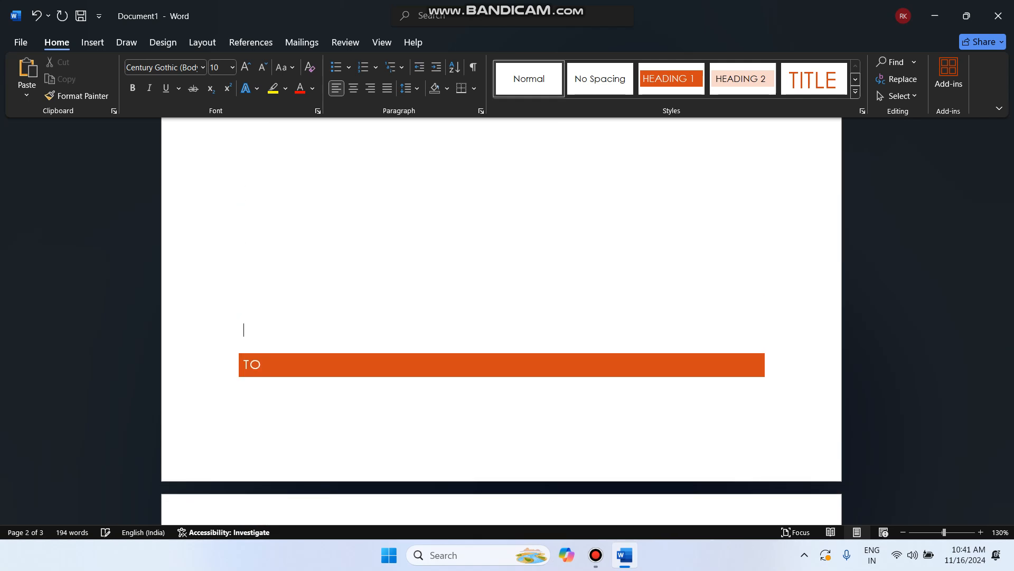
pyautogui.scroll(-5, 586, 383)
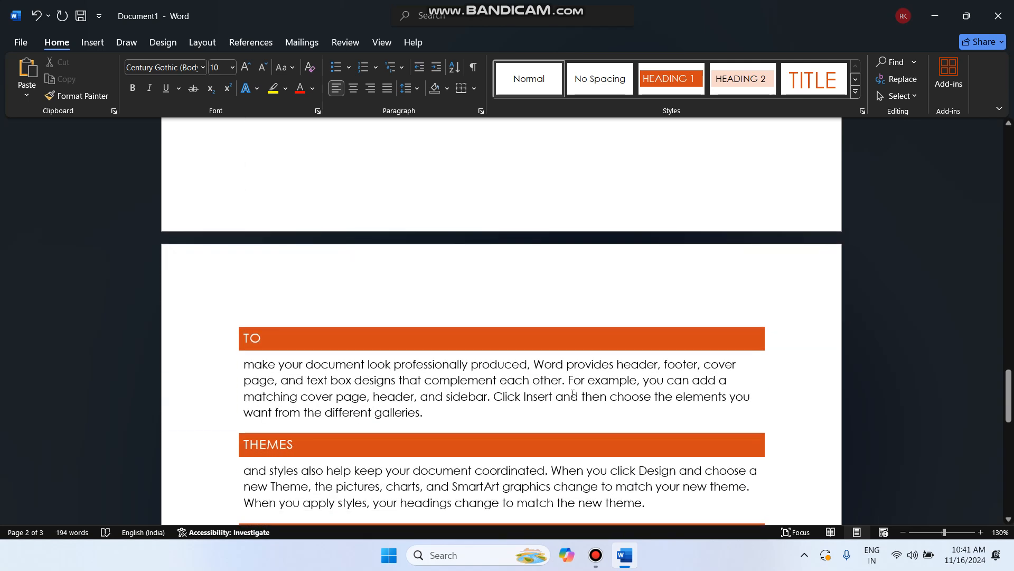
# Insert blank lines after the TO and THEMES paragraphs so THEMES and SAVE start new pages
pyautogui.click(435, 412)
pyautogui.press('Return')
pyautogui.press('Return')
pyautogui.press('Return')
pyautogui.press('Return')
pyautogui.press('Return')
pyautogui.press('Return')
pyautogui.press('Return')
pyautogui.press('Return')
pyautogui.press('Return')
pyautogui.press('Return')
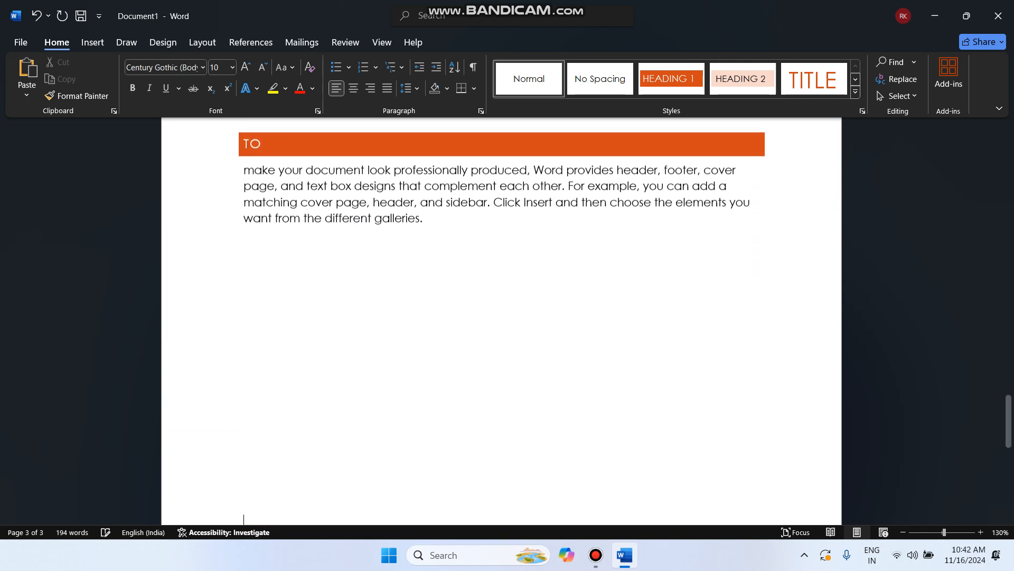
pyautogui.press('Return')
pyautogui.press('Return')
pyautogui.press('Return')
pyautogui.press('Return')
pyautogui.press('Return')
pyautogui.press('Return')
pyautogui.press('Return')
pyautogui.press('Return')
pyautogui.press('Return')
pyautogui.press('Return')
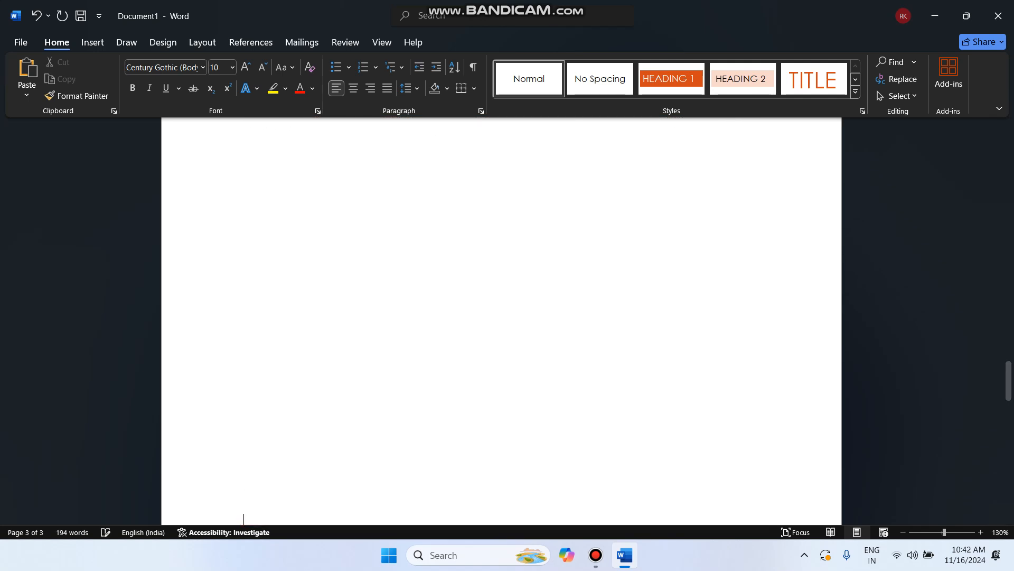
pyautogui.press('Return')
pyautogui.press('Return')
pyautogui.press('Return')
pyautogui.press('Return')
pyautogui.press('Return')
pyautogui.press('Return')
pyautogui.press('Return')
pyautogui.press('Return')
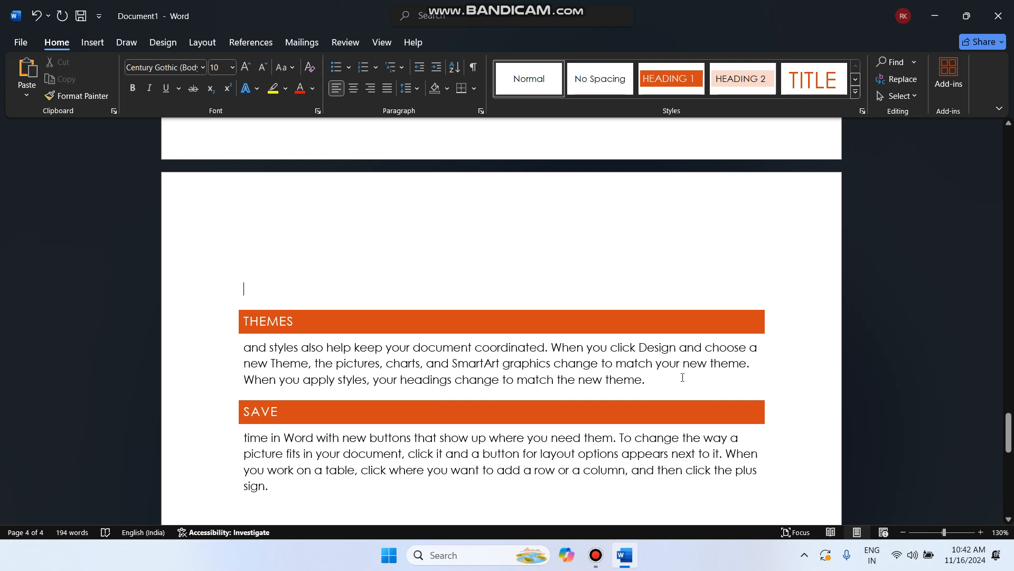
pyautogui.press('Return')
pyautogui.press('Return')
pyautogui.press('Return')
pyautogui.press('Return')
pyautogui.press('Return')
pyautogui.press('Return')
pyautogui.press('Return')
pyautogui.press('Return')
pyautogui.press('Return')
pyautogui.press('Return')
pyautogui.press('Return')
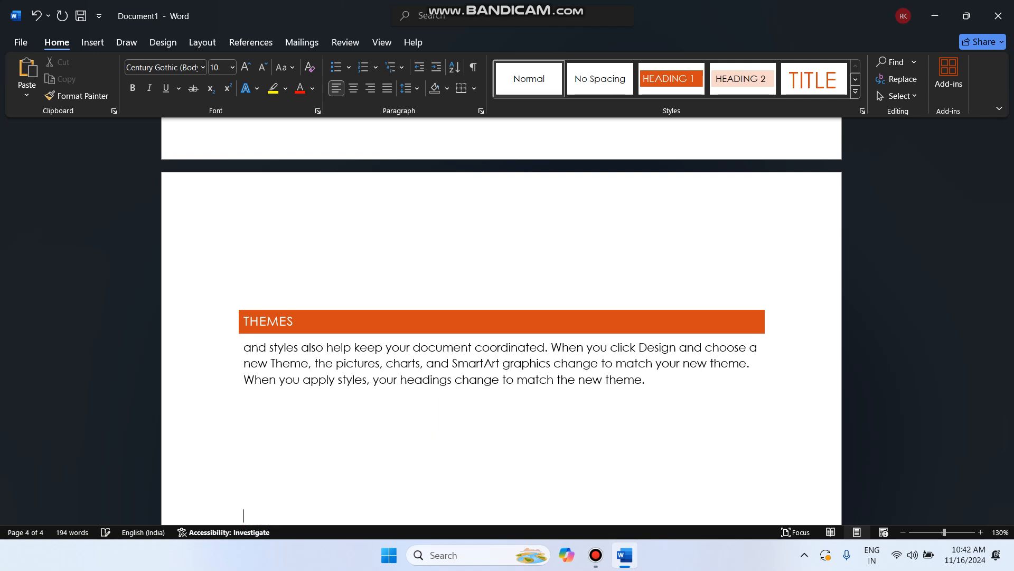
pyautogui.press('Return')
pyautogui.press('Return')
pyautogui.press('Return')
pyautogui.press('Return')
pyautogui.press('Return')
pyautogui.press('Return')
pyautogui.press('Return')
pyautogui.press('Return')
pyautogui.press('Return')
pyautogui.press('Return')
pyautogui.press('Return')
pyautogui.press('Return')
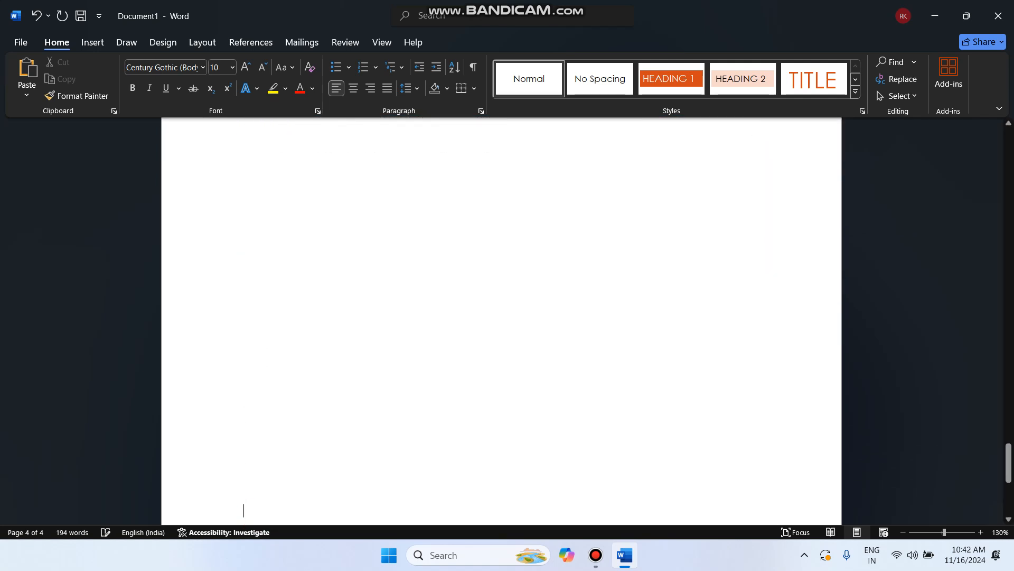
pyautogui.press('Return')
pyautogui.press('Return')
pyautogui.press('Return')
pyautogui.press('Return')
pyautogui.press('Return')
pyautogui.press('Return')
pyautogui.press('Return')
pyautogui.press('Return')
pyautogui.press('Return')
pyautogui.press('Return')
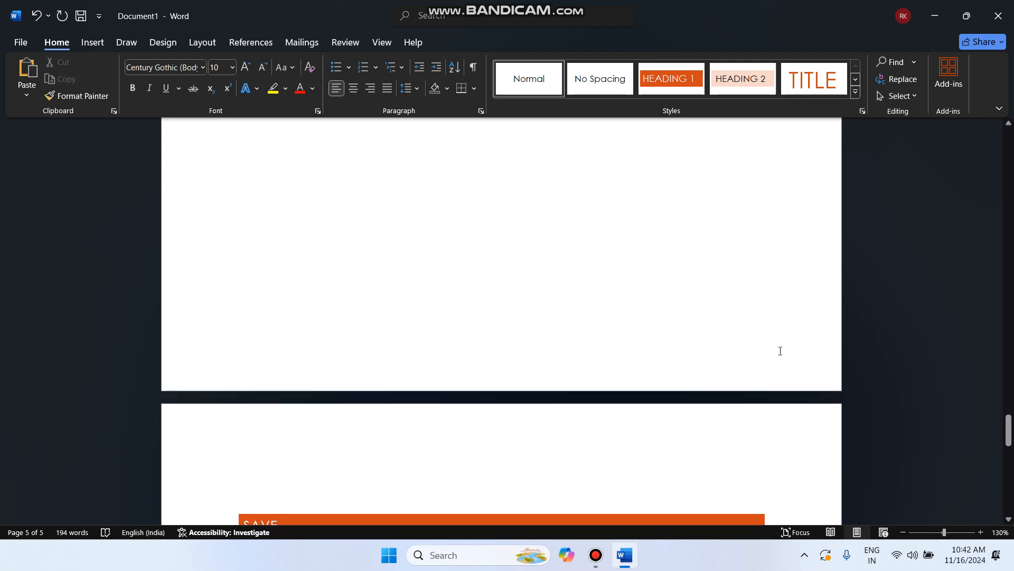
pyautogui.scroll(-4, 780, 351)
pyautogui.scroll(4, 780, 351)
pyautogui.scroll(10, 780, 351)
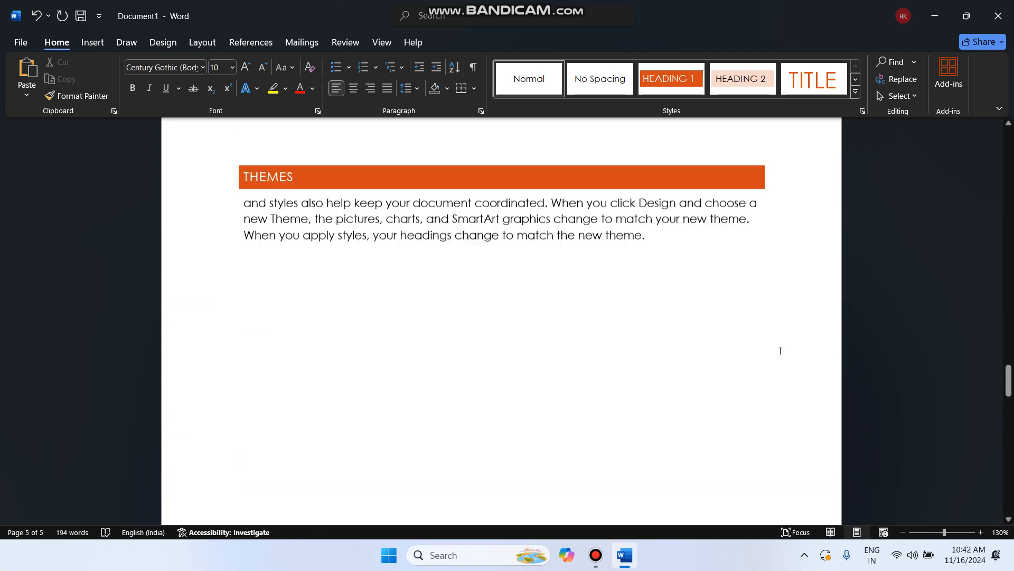
pyautogui.scroll(15, 780, 351)
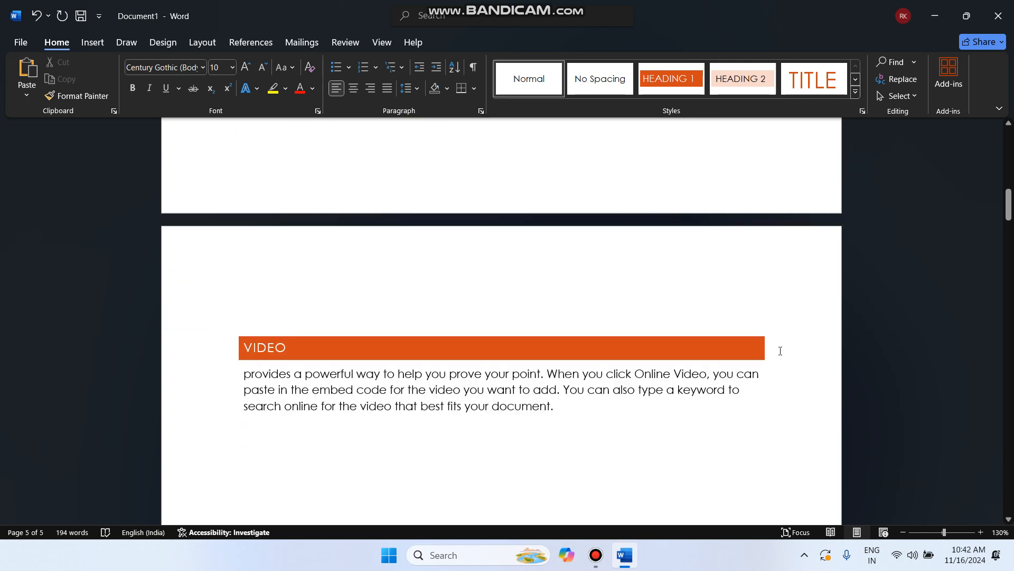
pyautogui.scroll(-8, 781, 351)
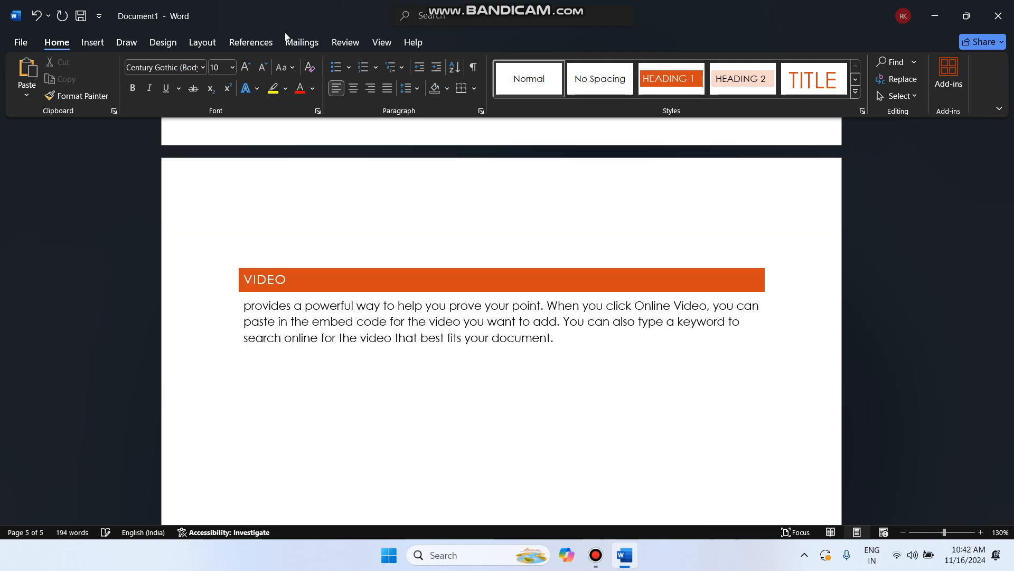
# Insert Automatic Table 1 from References > Table of Contents on the blank first page
pyautogui.click(269, 43)
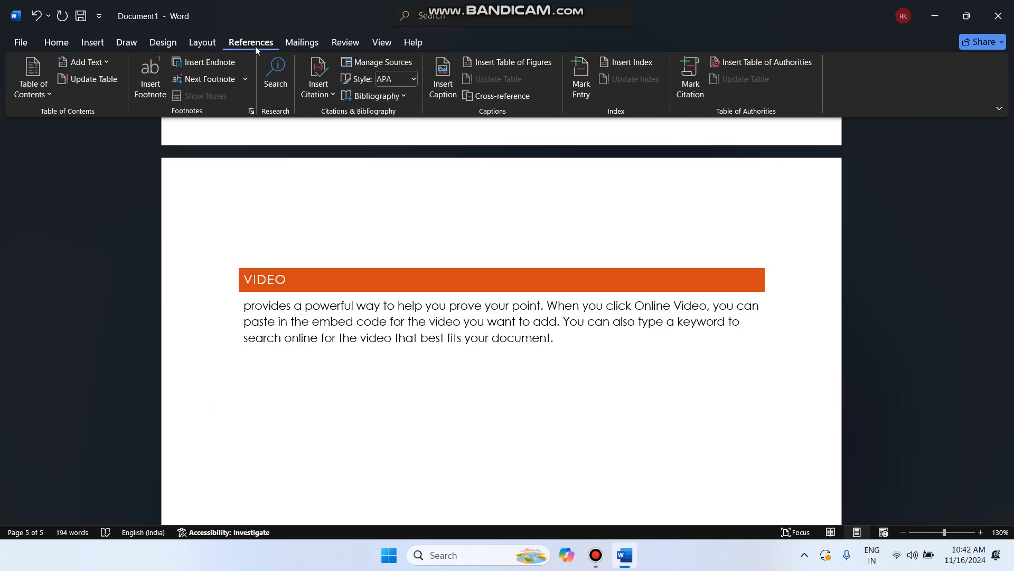
pyautogui.scroll(15, 323, 203)
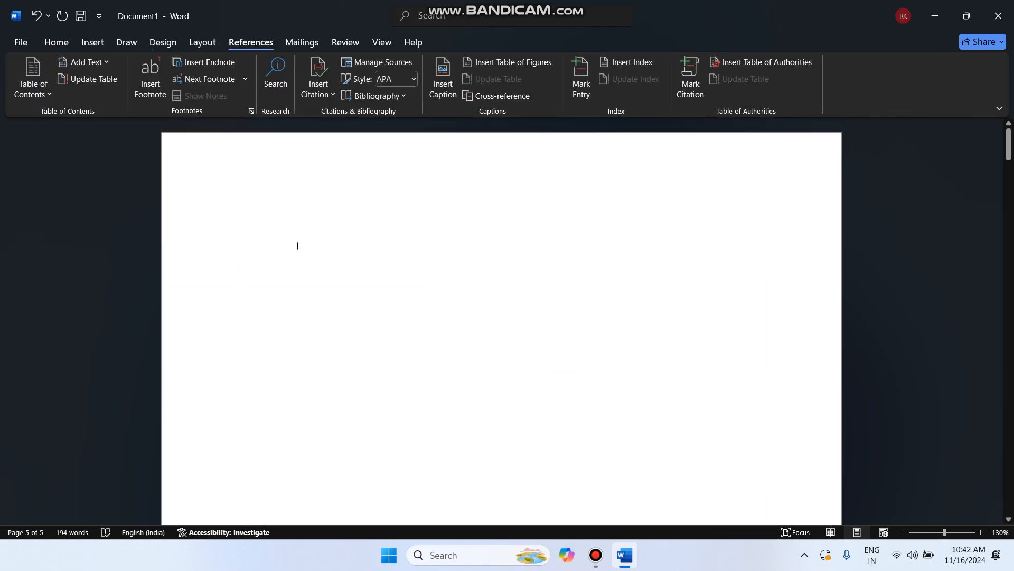
pyautogui.click(286, 234)
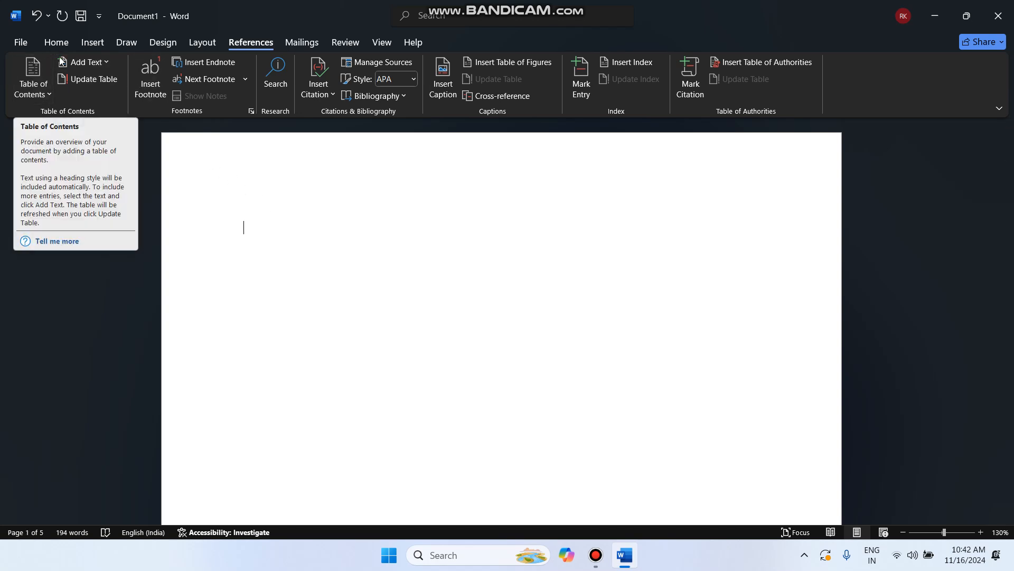
pyautogui.click(38, 87)
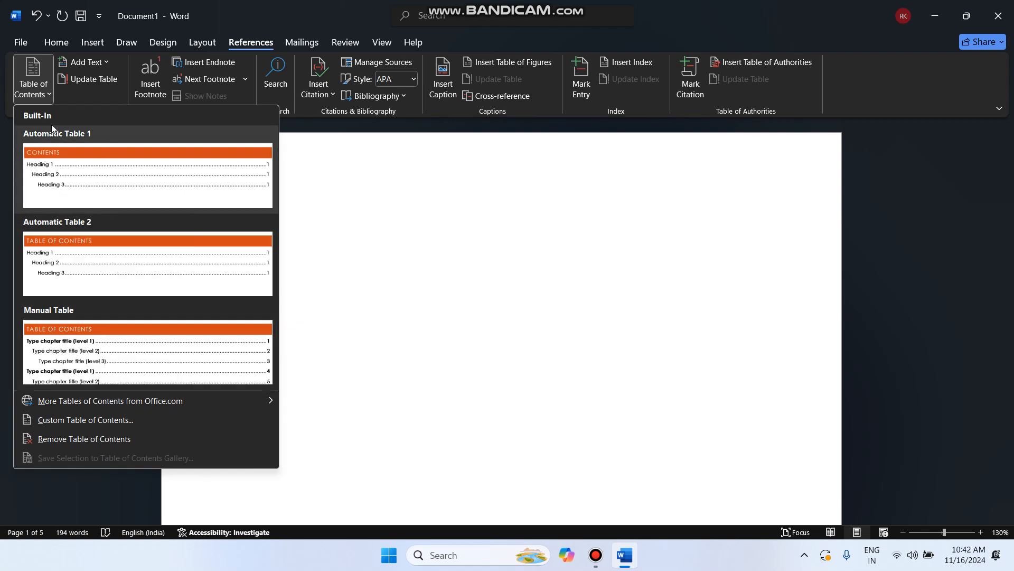
pyautogui.click(56, 186)
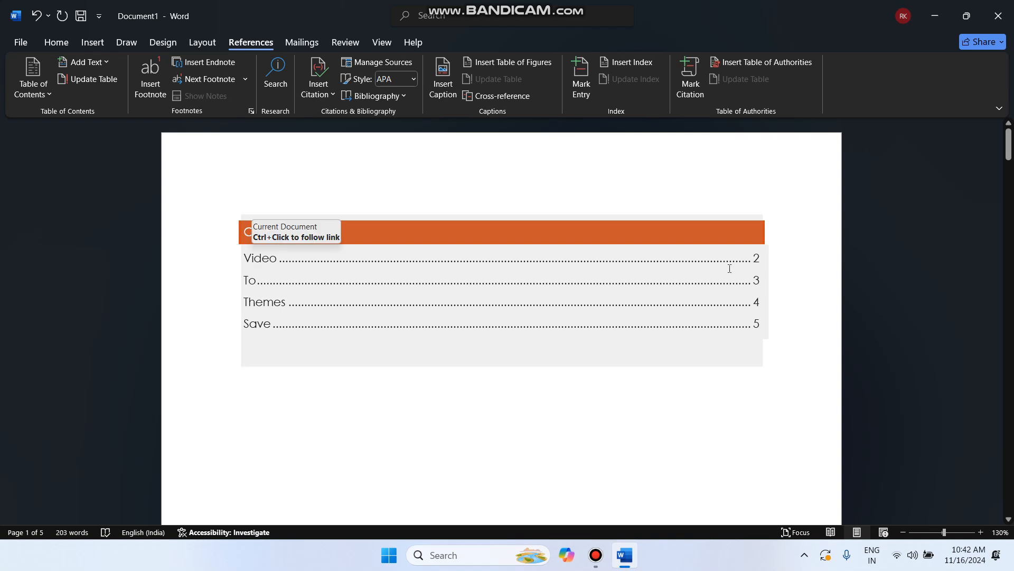
# Review the five-page document's sections, then bring up the Insert ribbon tools
pyautogui.scroll(-10, 591, 467)
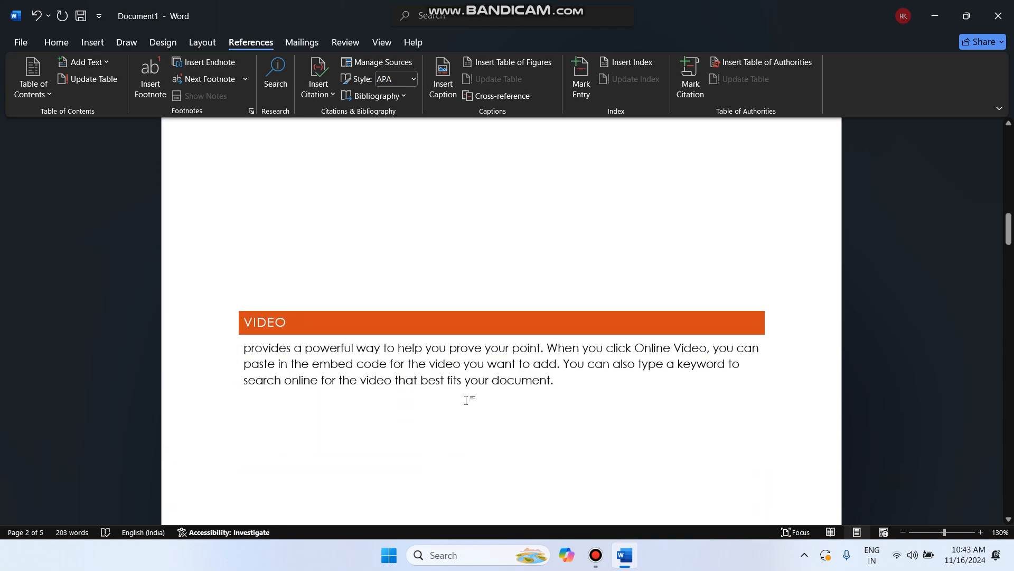
pyautogui.scroll(10, 465, 400)
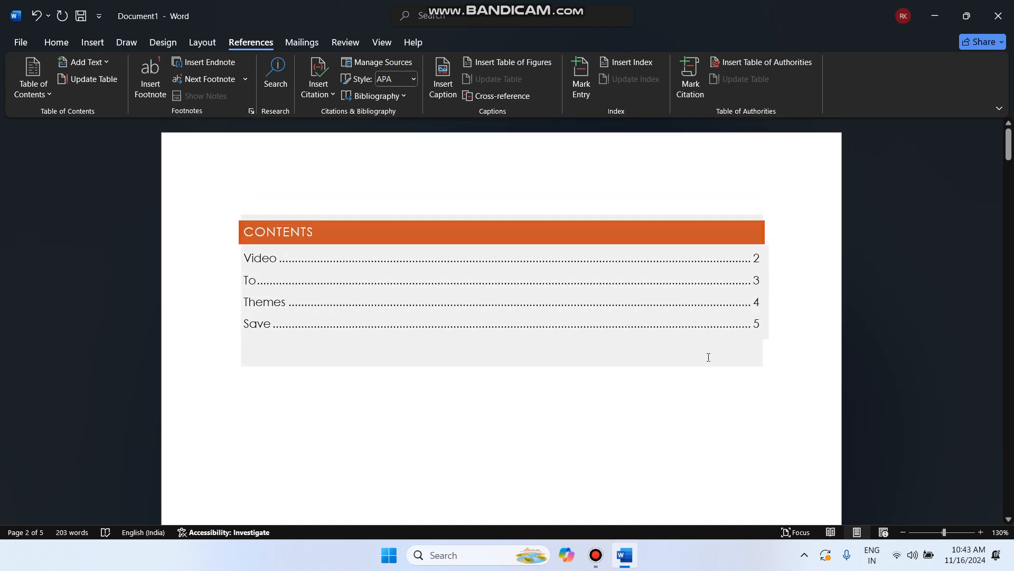
pyautogui.scroll(-10, 660, 410)
pyautogui.scroll(-5, 661, 410)
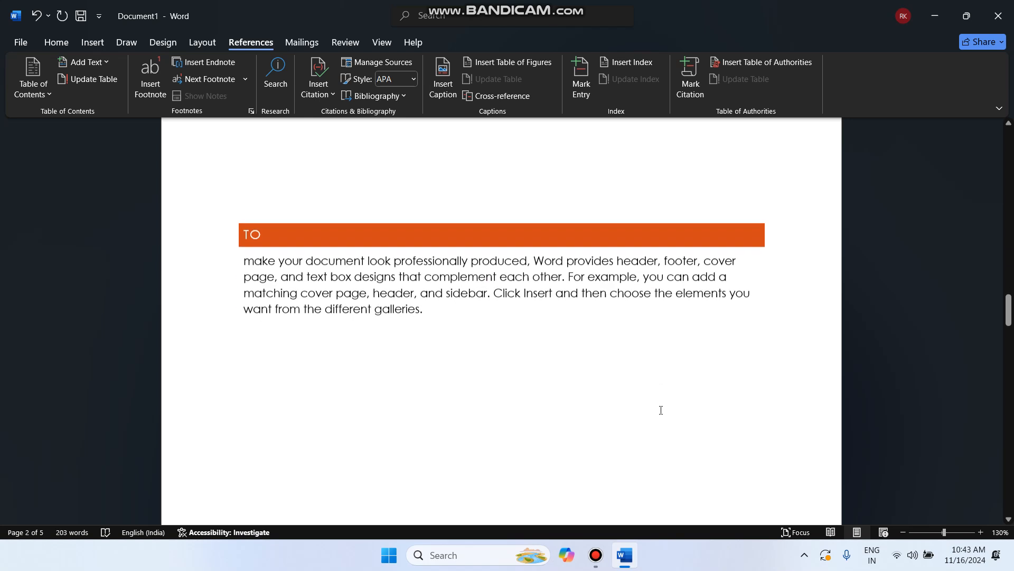
pyautogui.click(496, 322)
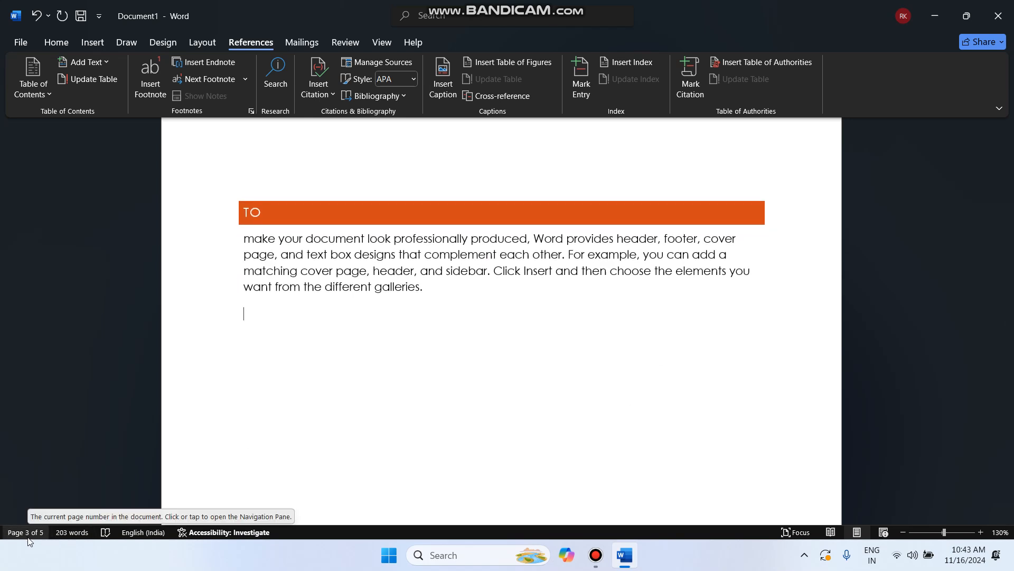
pyautogui.scroll(-10, 429, 346)
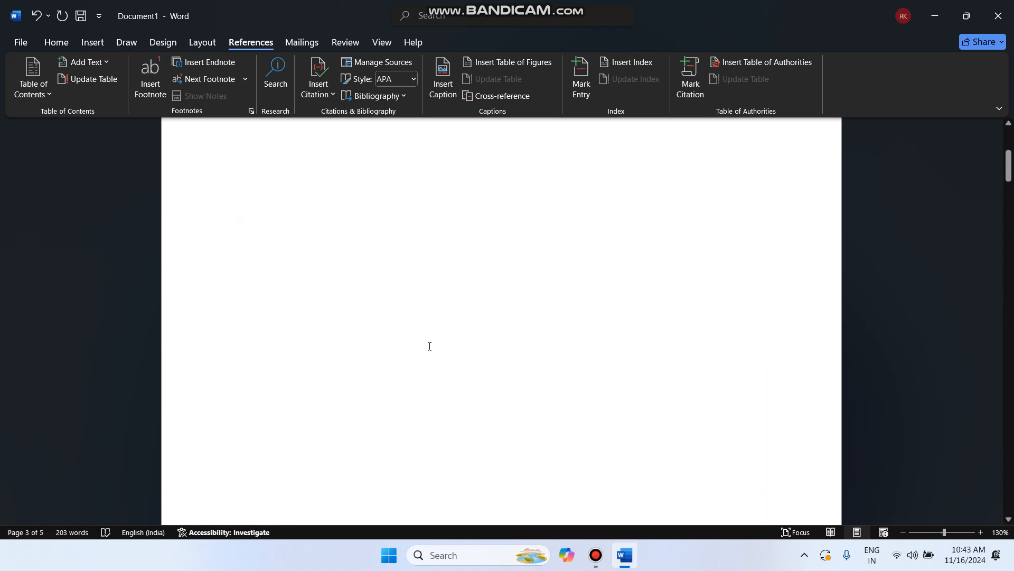
pyautogui.scroll(15, 430, 346)
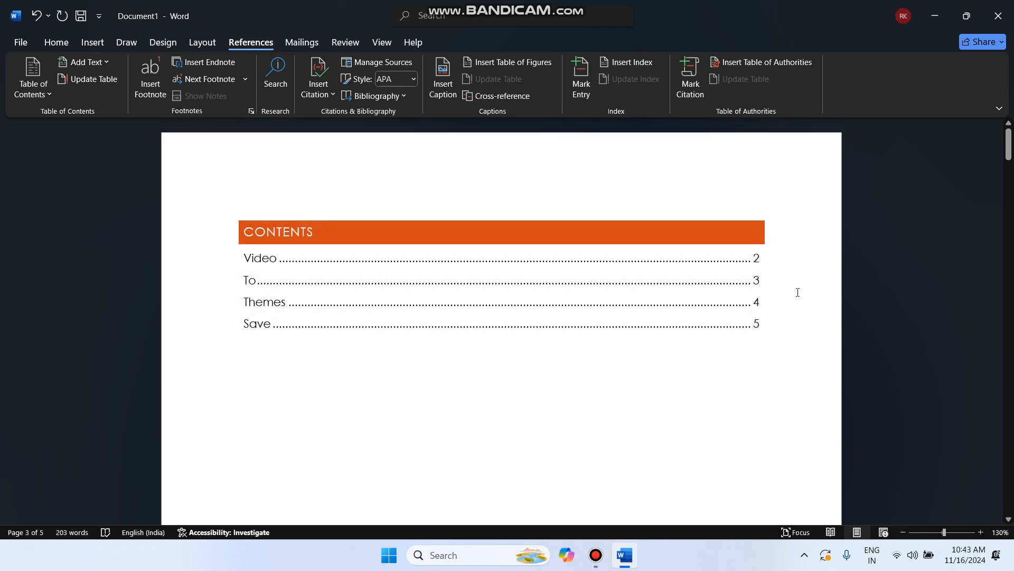
pyautogui.scroll(-20, 534, 448)
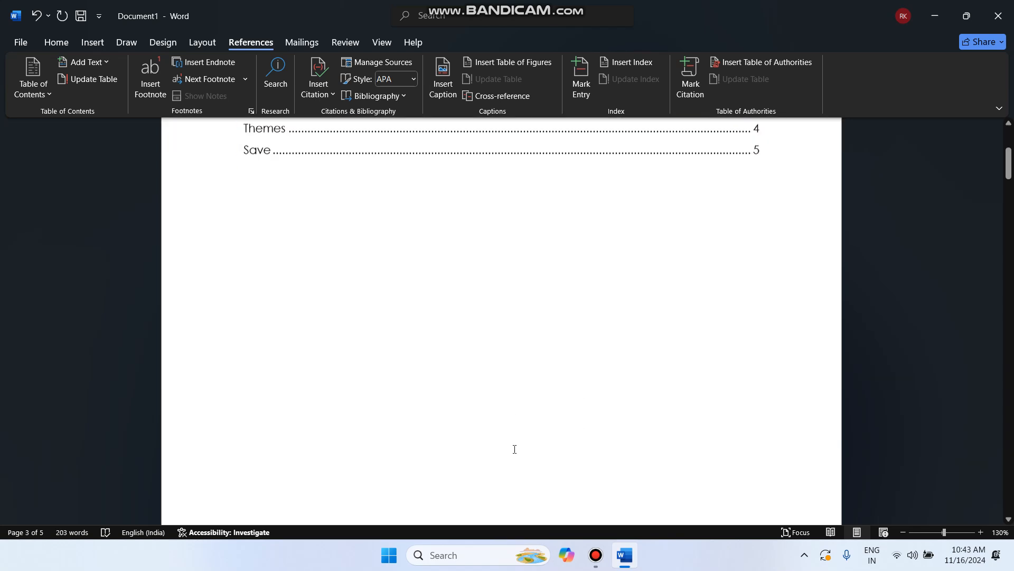
pyautogui.scroll(-3, 514, 450)
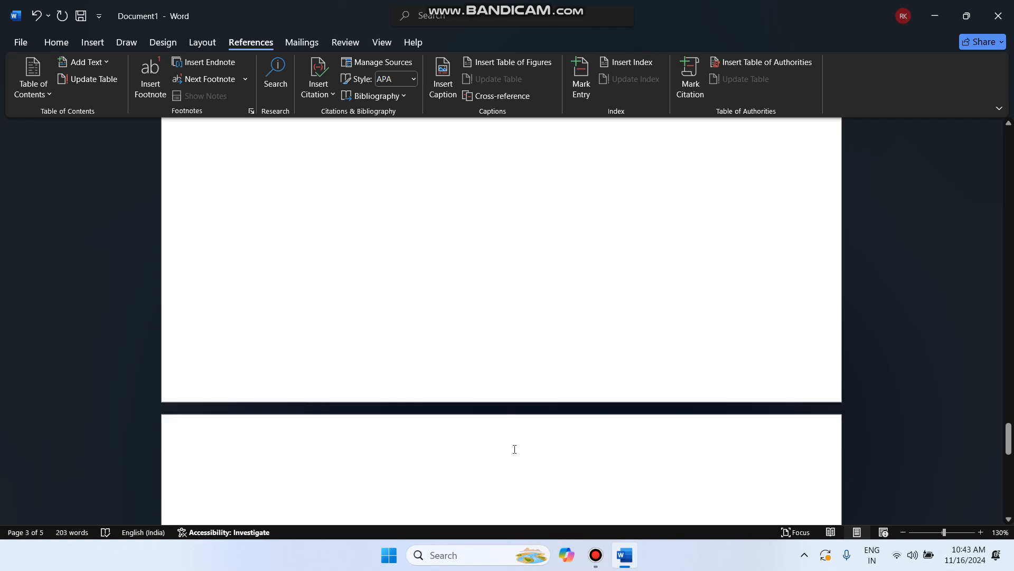
pyautogui.scroll(1, 514, 450)
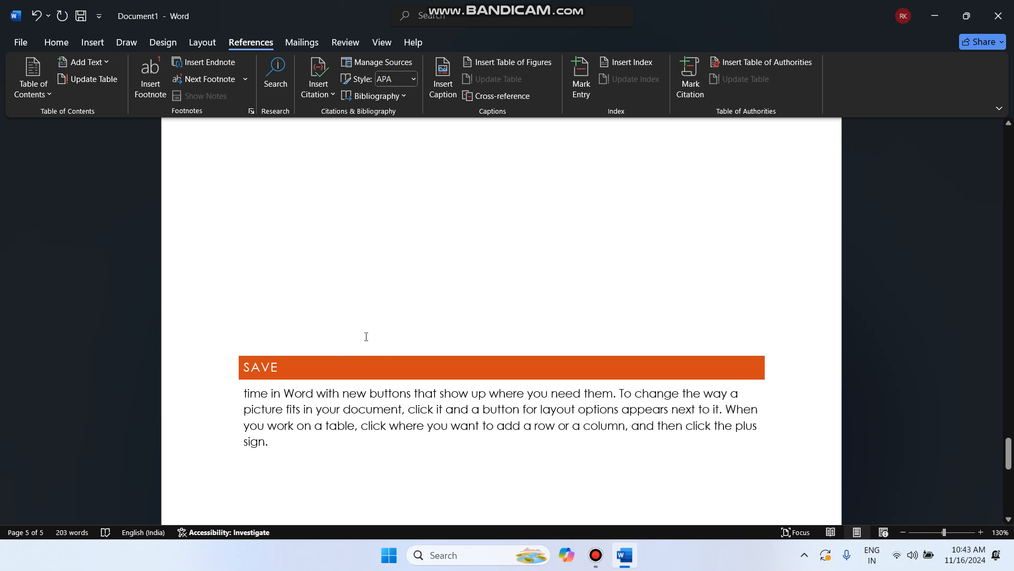
pyautogui.click(87, 38)
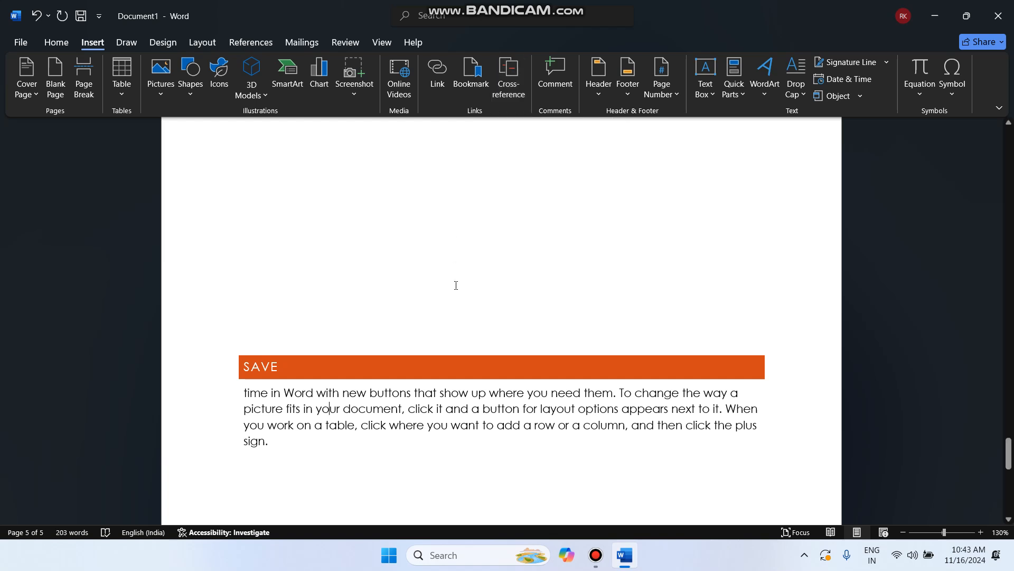
pyautogui.scroll(20, 454, 285)
# Check the contents table's Video entry and preview the References Add Text level list
pyautogui.scroll(1, 456, 286)
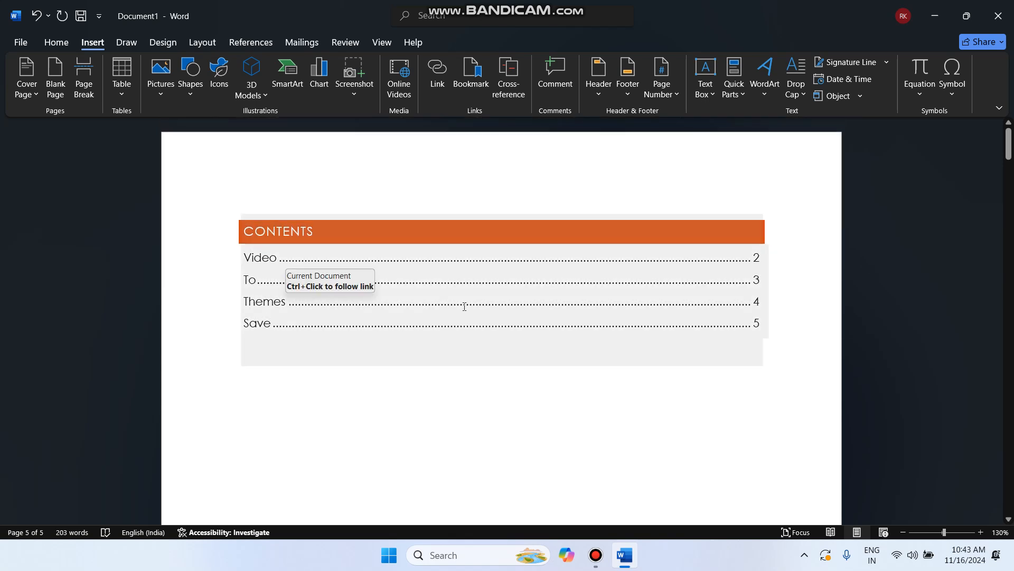
pyautogui.doubleClick(258, 259)
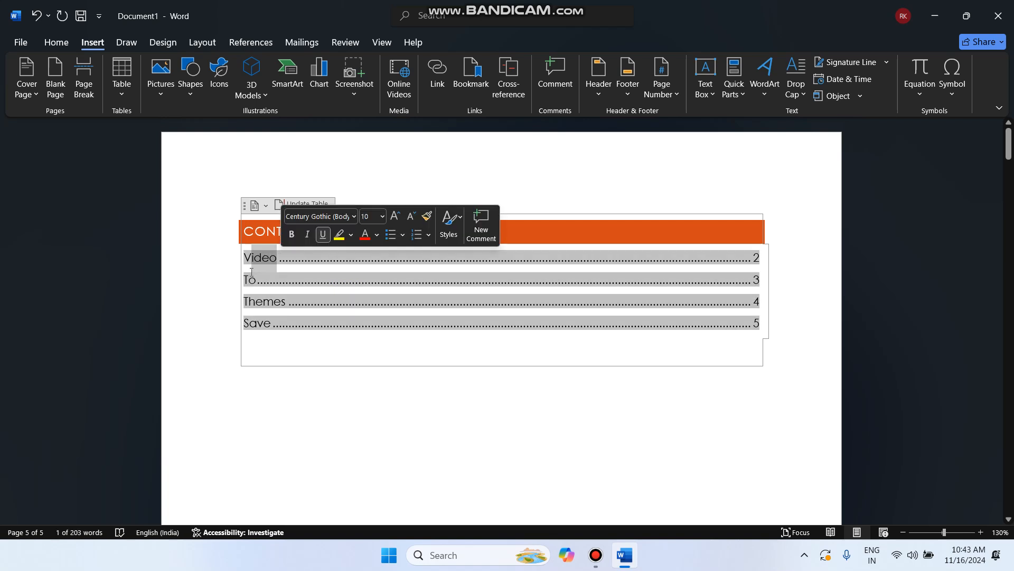
pyautogui.click(264, 299)
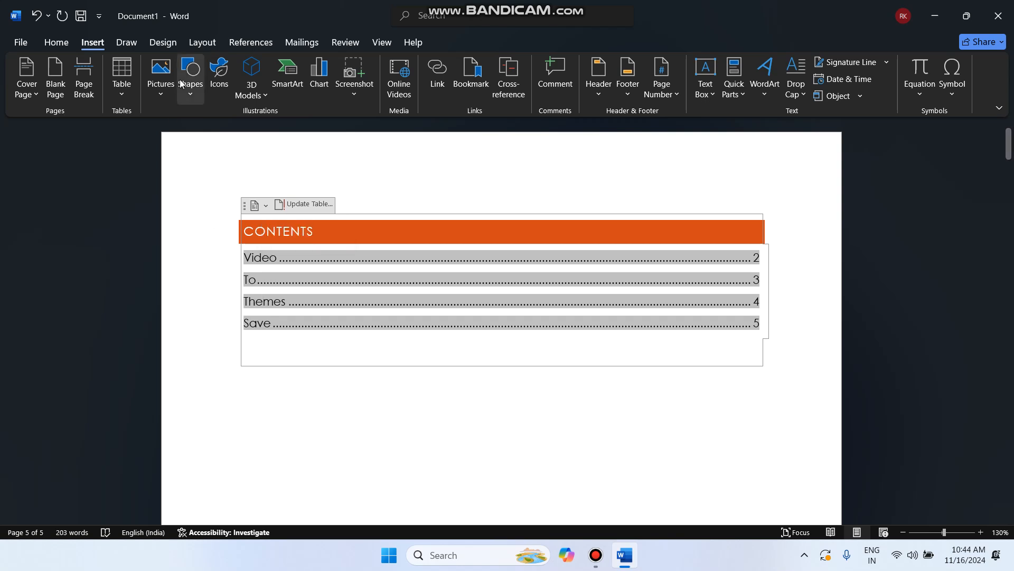
pyautogui.click(259, 43)
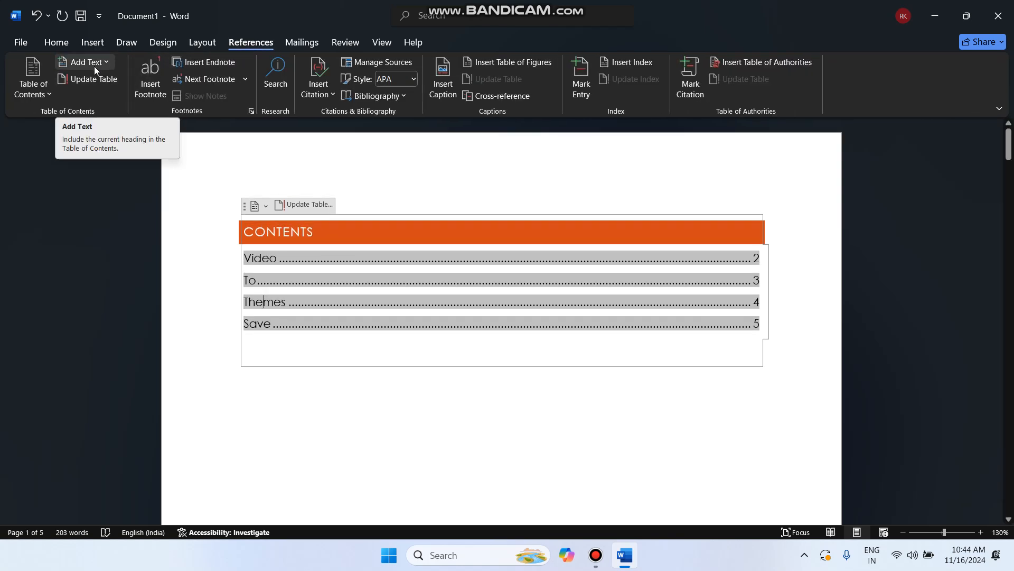
pyautogui.click(108, 63)
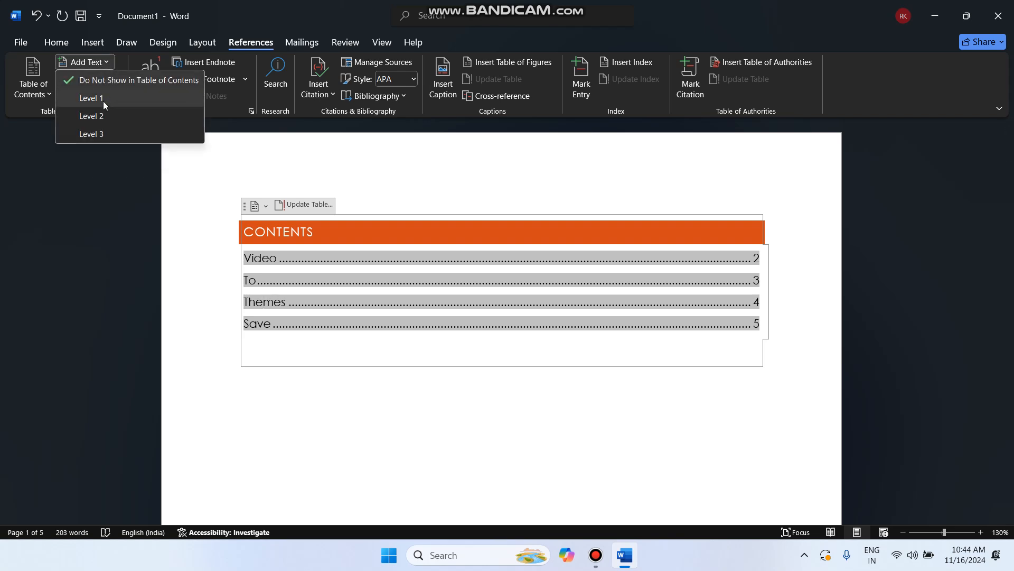
pyautogui.click(266, 260)
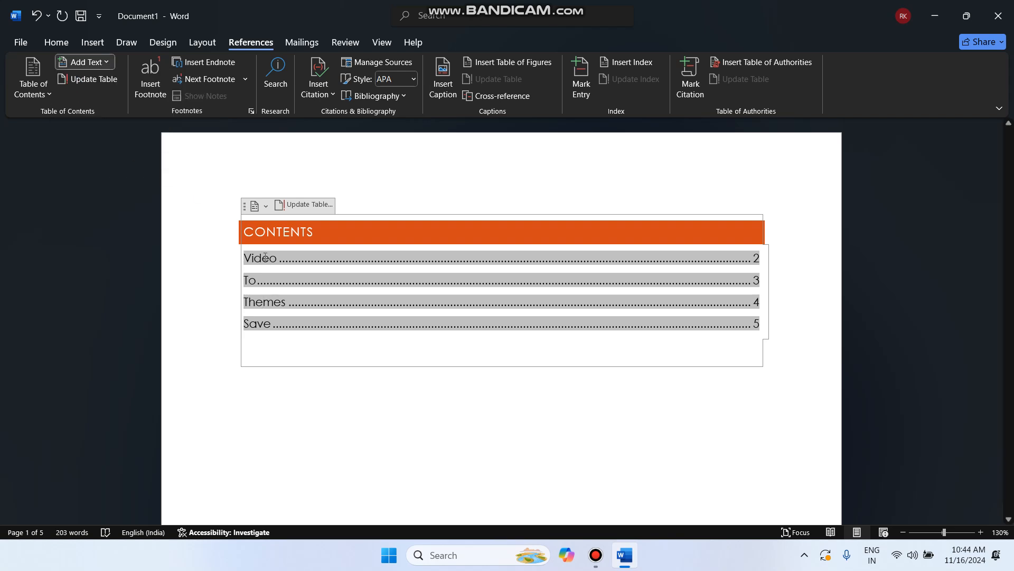
pyautogui.scroll(-5, 306, 374)
pyautogui.scroll(-15, 306, 374)
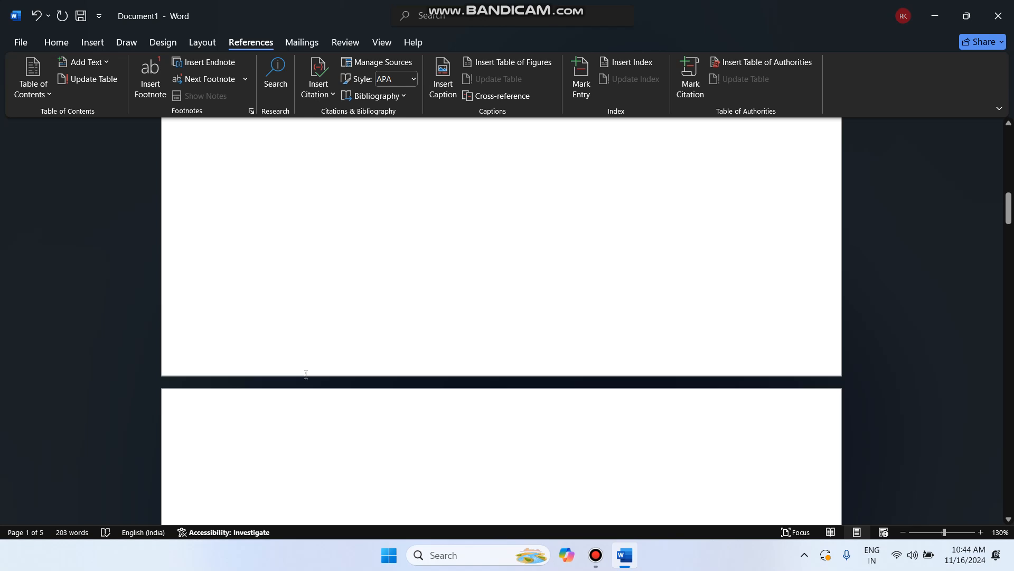
pyautogui.scroll(-4, 306, 375)
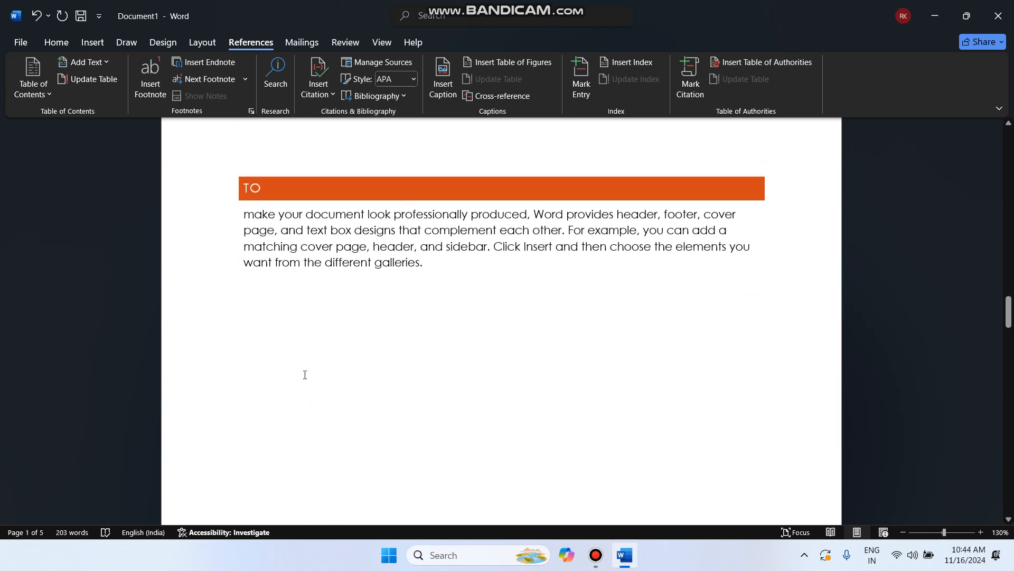
pyautogui.scroll(2, 303, 374)
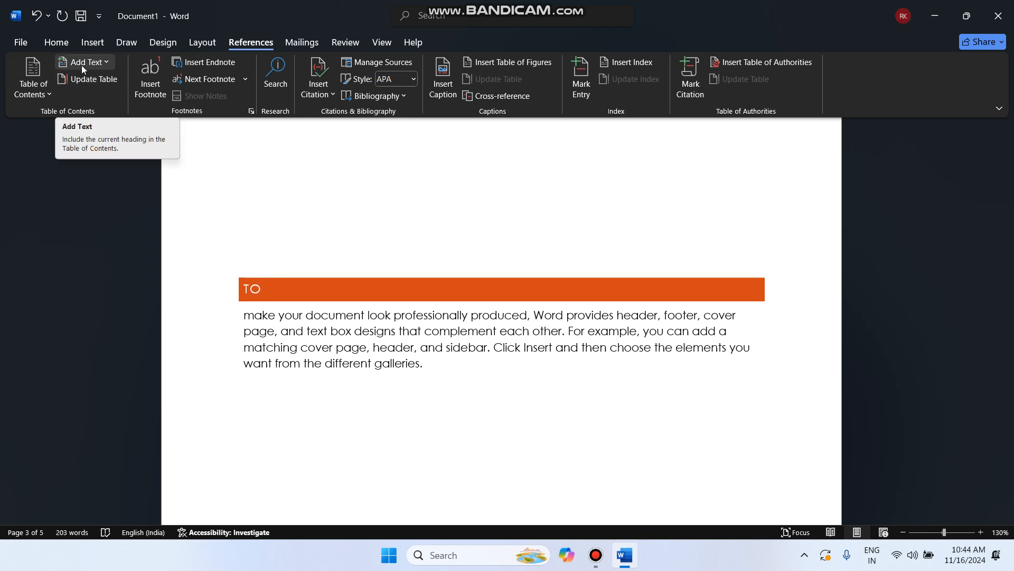
# Set the TO heading to Level 2 through Add Text and return to the contents table
pyautogui.click(95, 64)
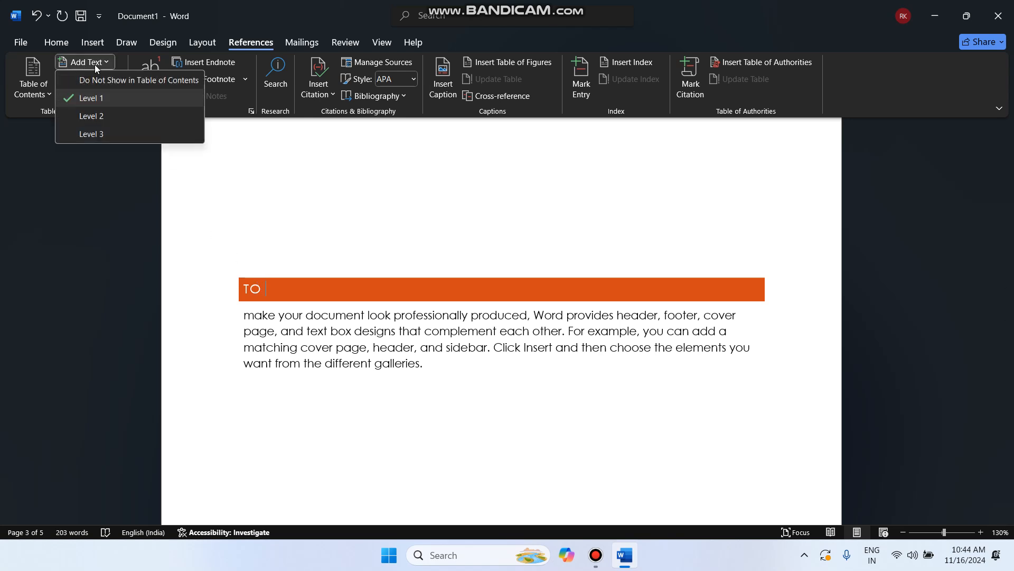
pyautogui.click(95, 117)
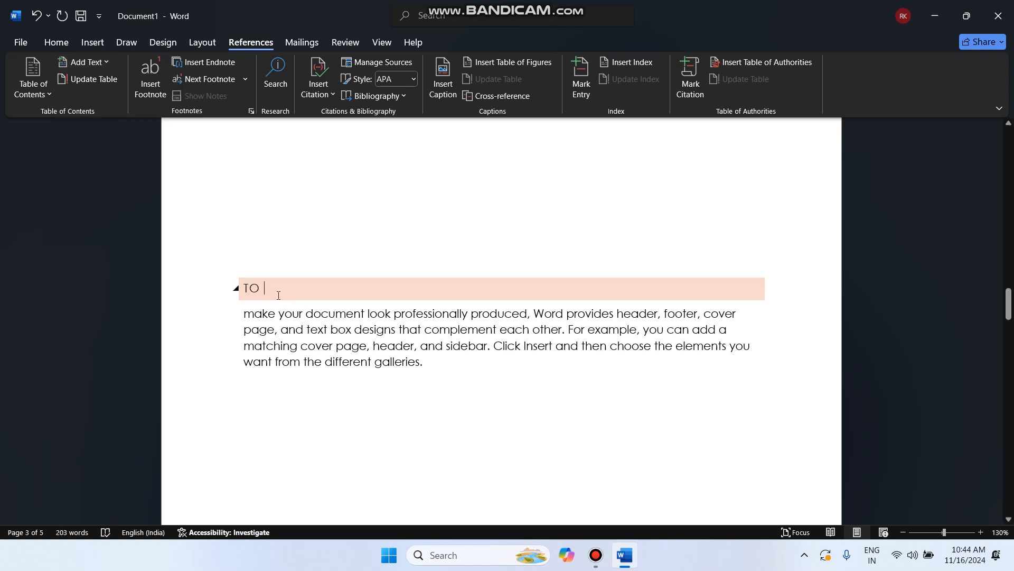
pyautogui.scroll(8, 308, 289)
pyautogui.scroll(10, 309, 289)
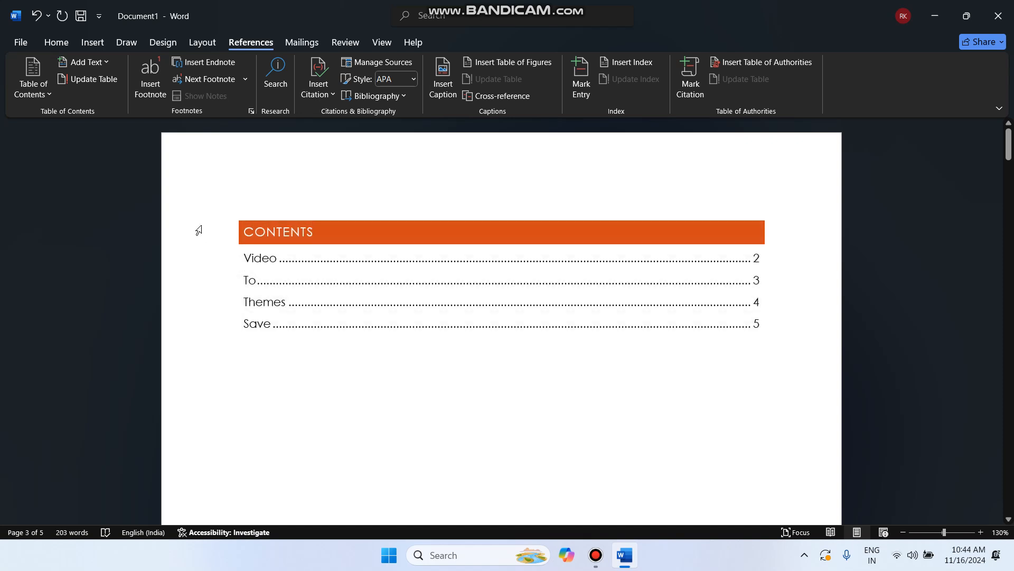
# Update the entire table of contents so To appears indented under Video
pyautogui.click(85, 81)
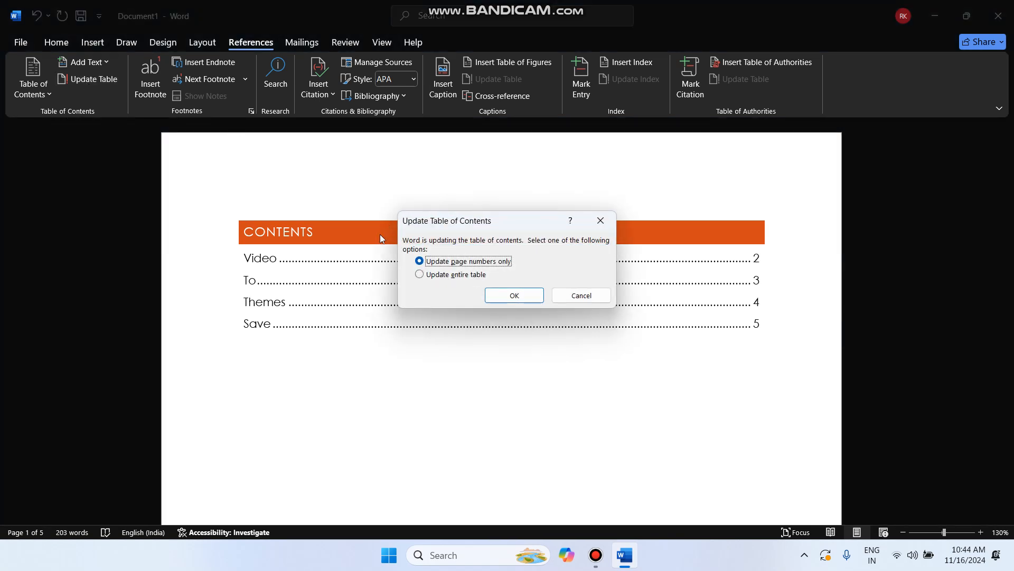
pyautogui.click(441, 274)
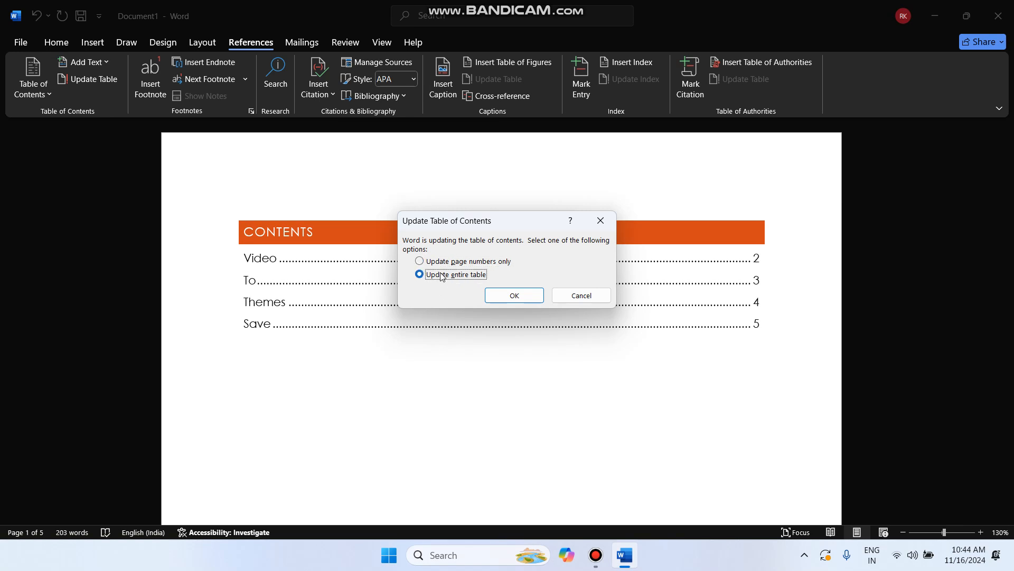
pyautogui.click(520, 299)
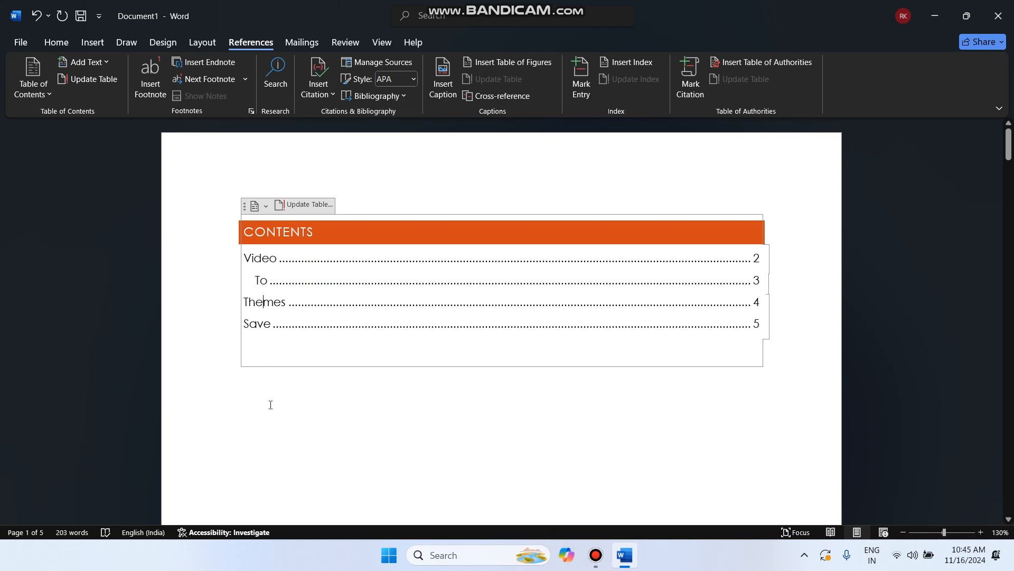
# Make the THEMES heading on page 4 a Level 2 contents entry via Add Text
pyautogui.scroll(-10, 271, 405)
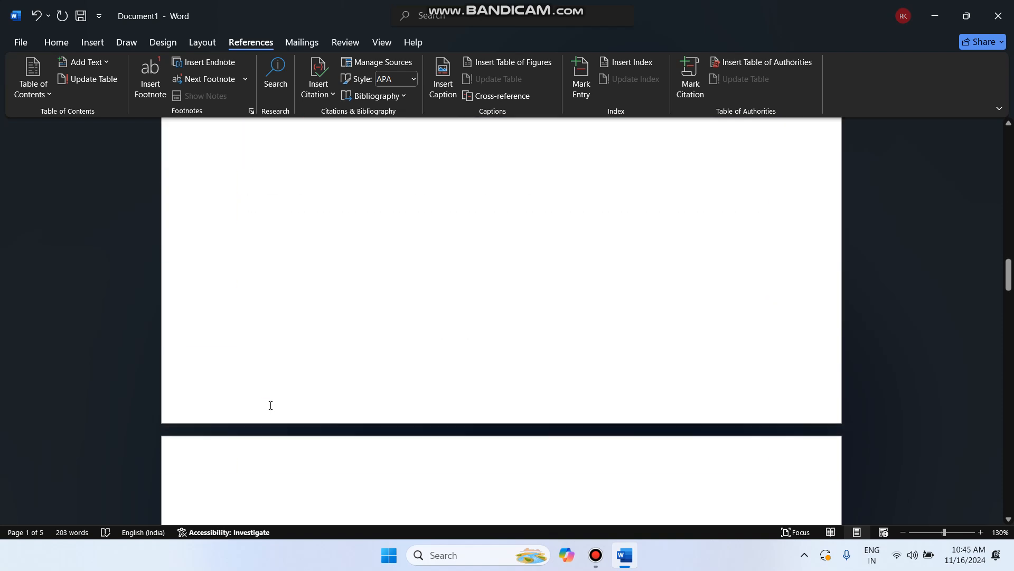
pyautogui.scroll(-5, 271, 405)
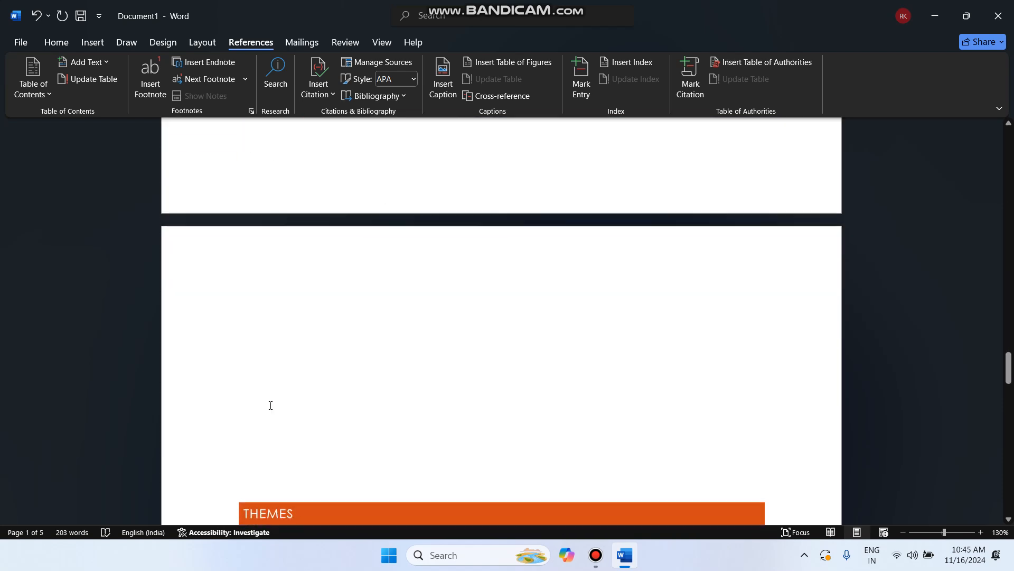
pyautogui.scroll(-4, 290, 363)
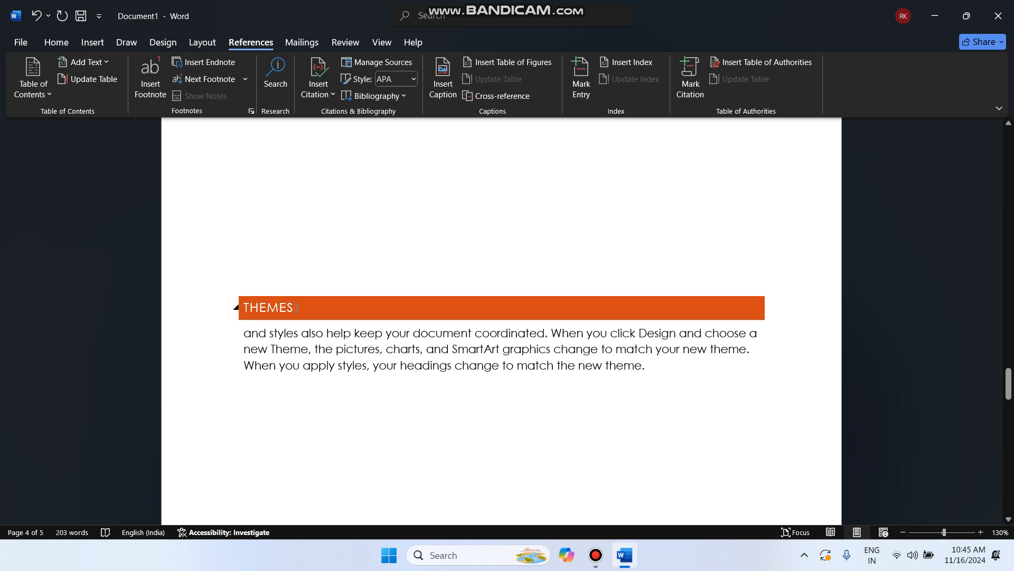
pyautogui.click(91, 63)
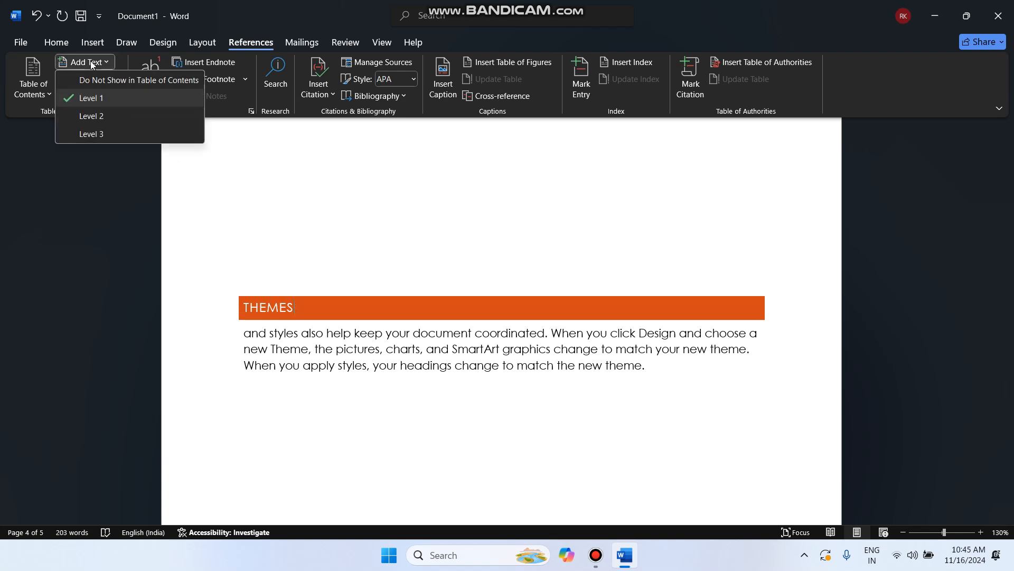
pyautogui.click(94, 115)
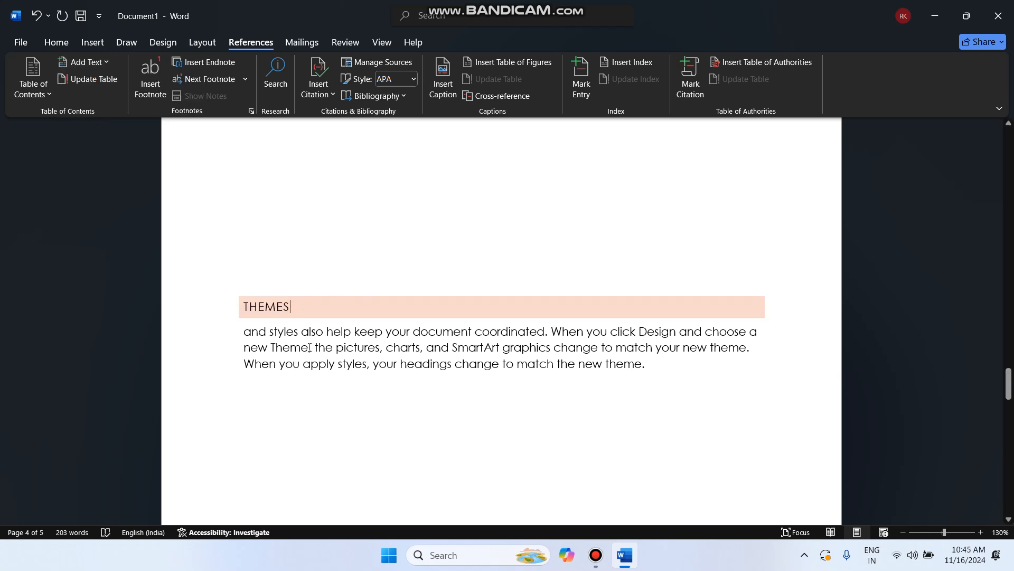
pyautogui.scroll(20, 299, 326)
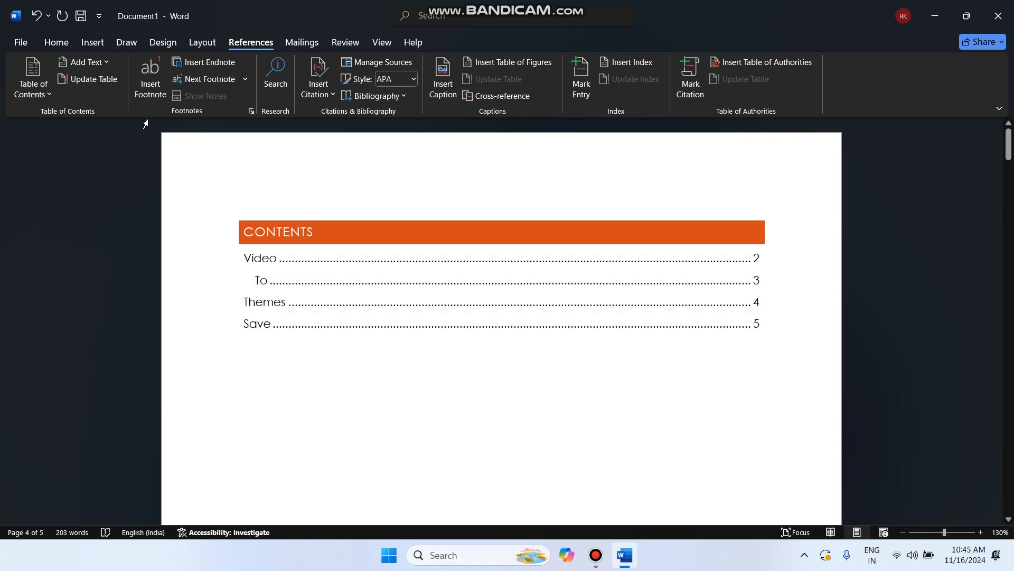
# Update the entire table of contents so Themes shows as an indented level-2 entry
pyautogui.click(93, 79)
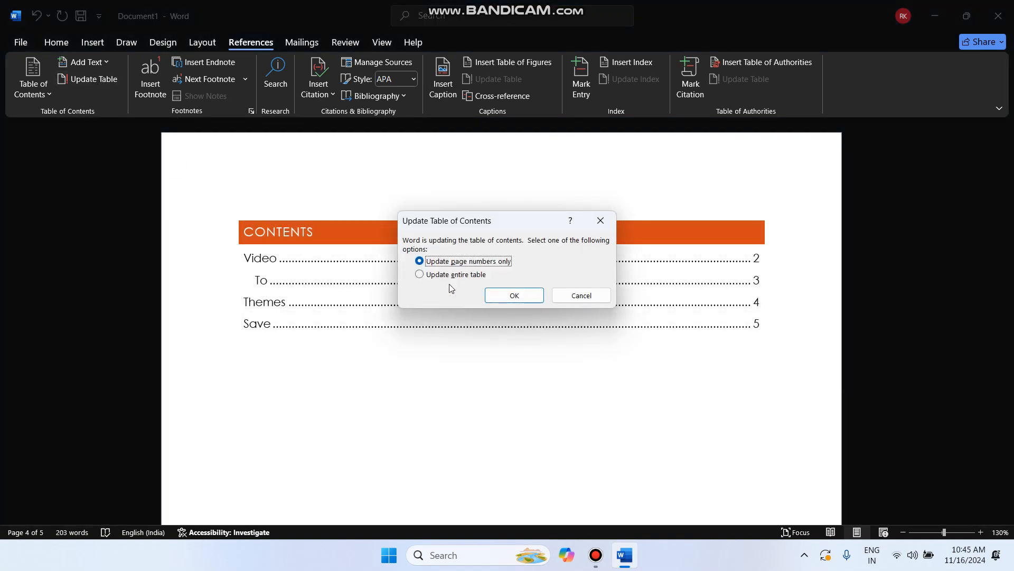
pyautogui.click(455, 276)
pyautogui.click(517, 296)
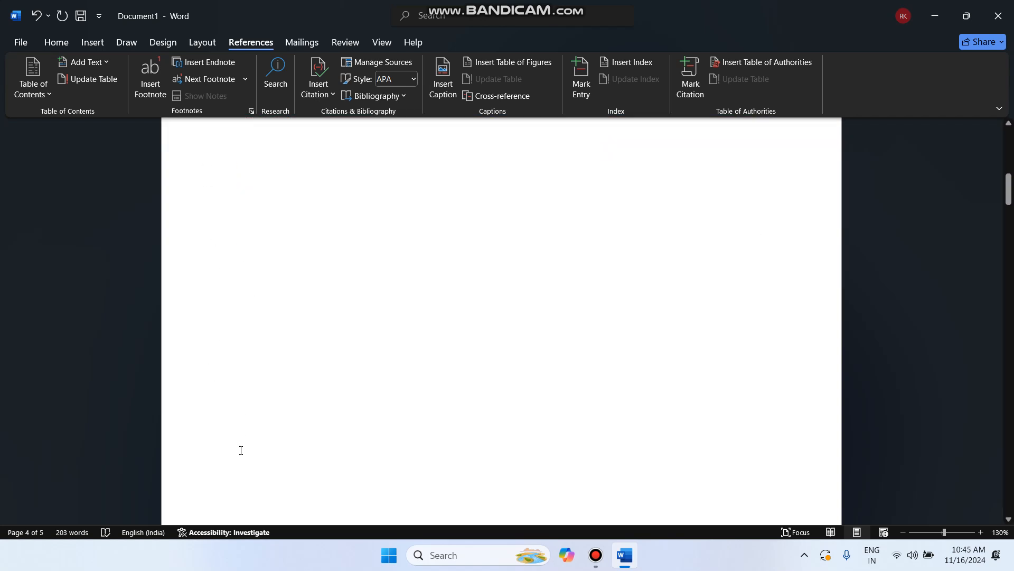
# Select the word 'document', without its period, at the end of the VIDEO paragraph
pyautogui.scroll(-10, 241, 450)
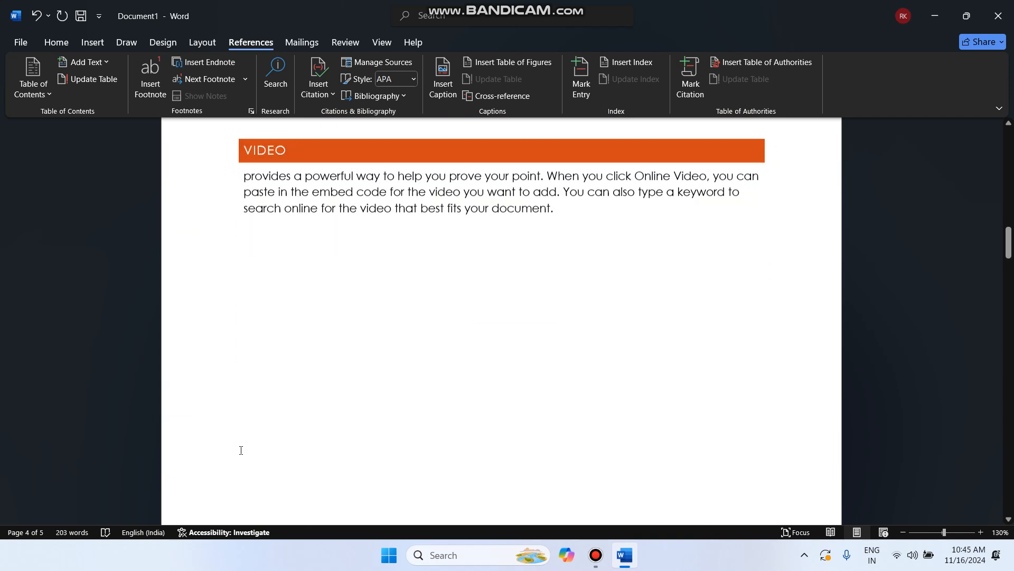
pyautogui.scroll(1, 241, 450)
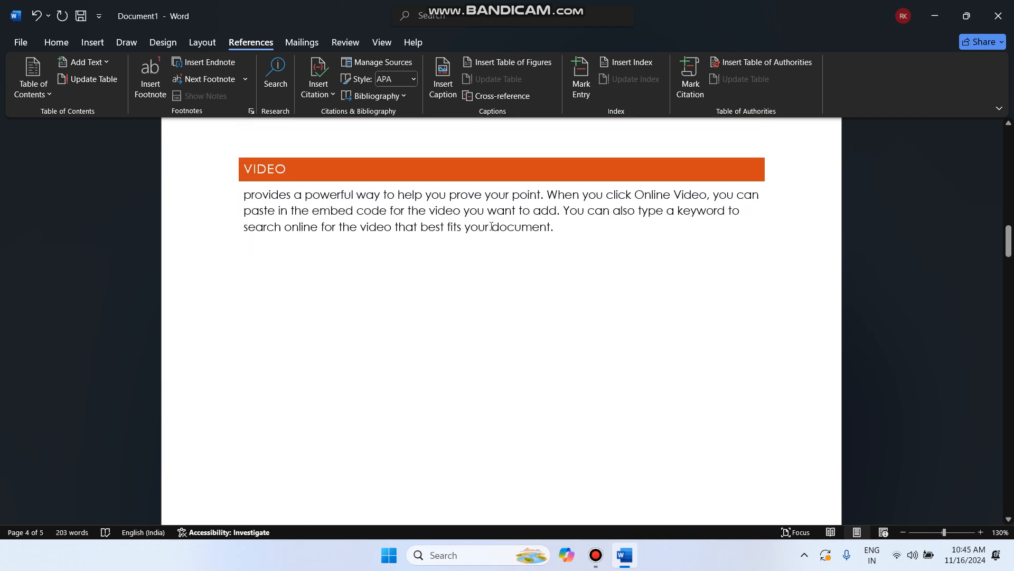
pyautogui.moveTo(492, 227); pyautogui.dragTo(555, 235)
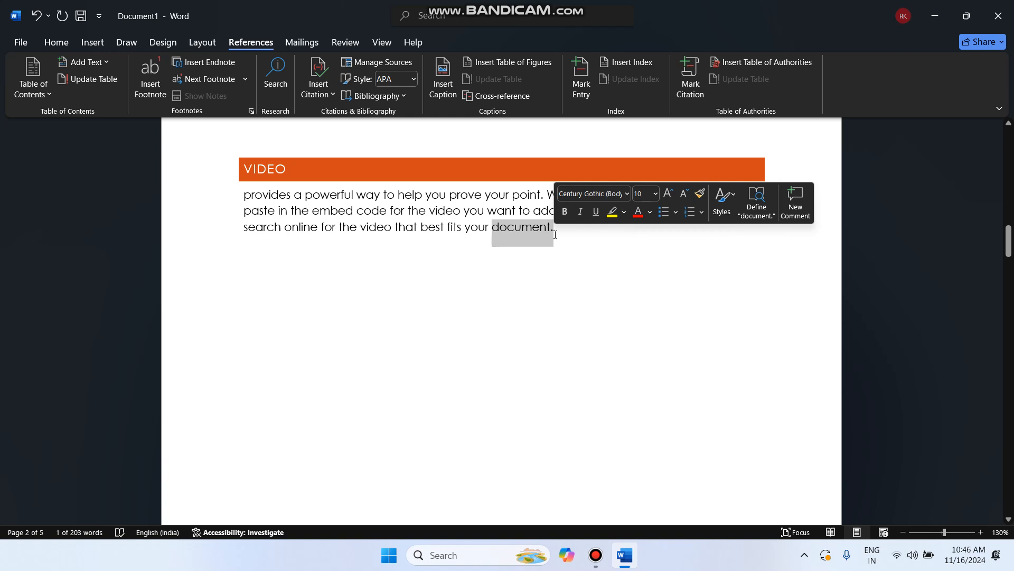
pyautogui.click(495, 228)
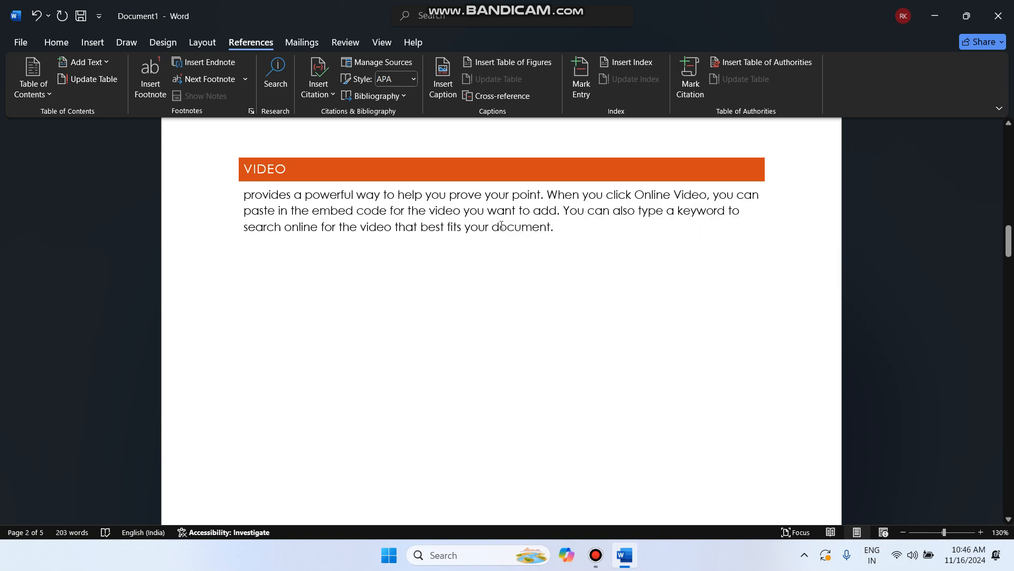
pyautogui.moveTo(501, 226); pyautogui.dragTo(551, 233)
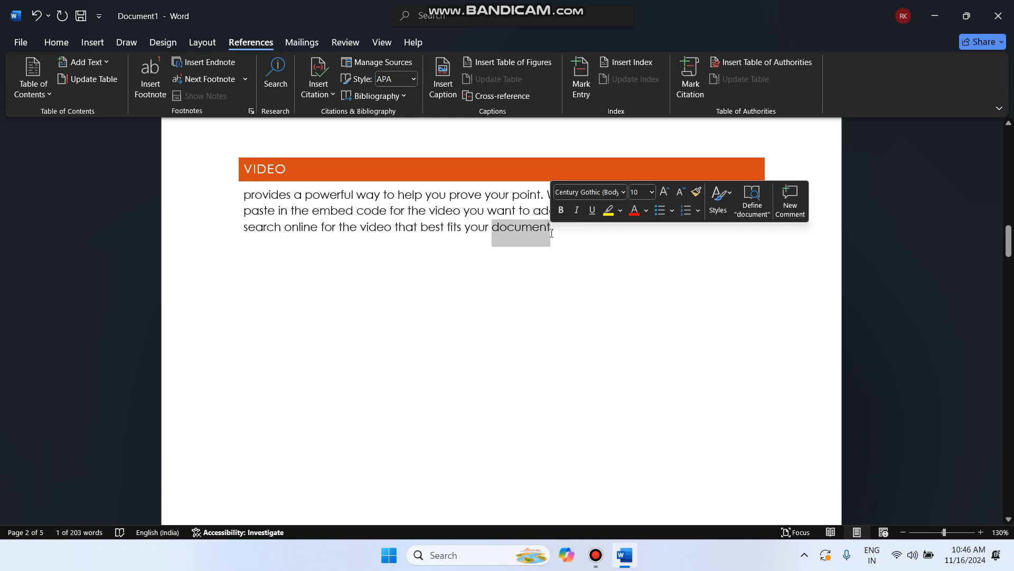
# Insert footnote 1 after 'document' with the text 'file'
pyautogui.click(148, 83)
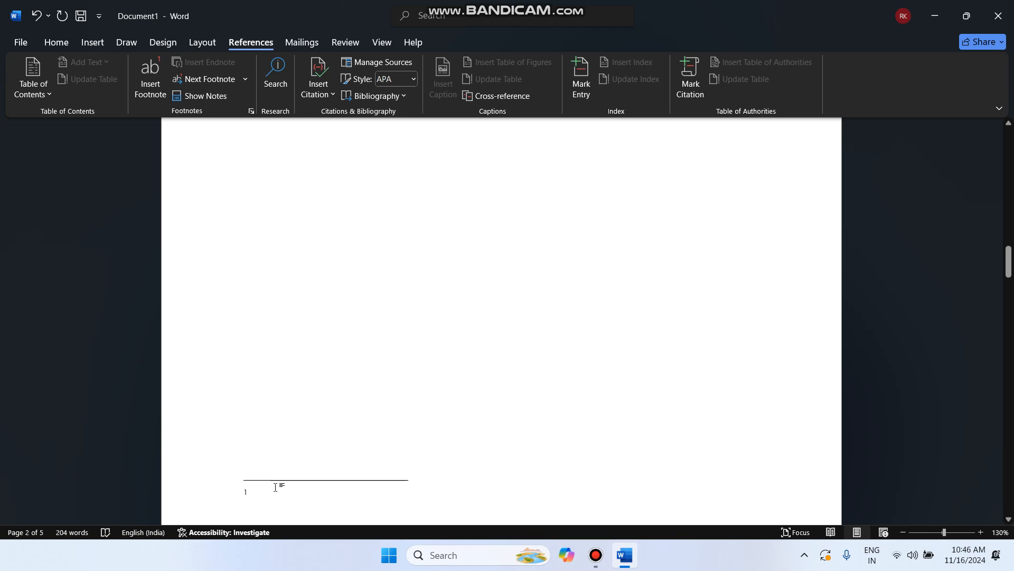
pyautogui.scroll(-2, 276, 488)
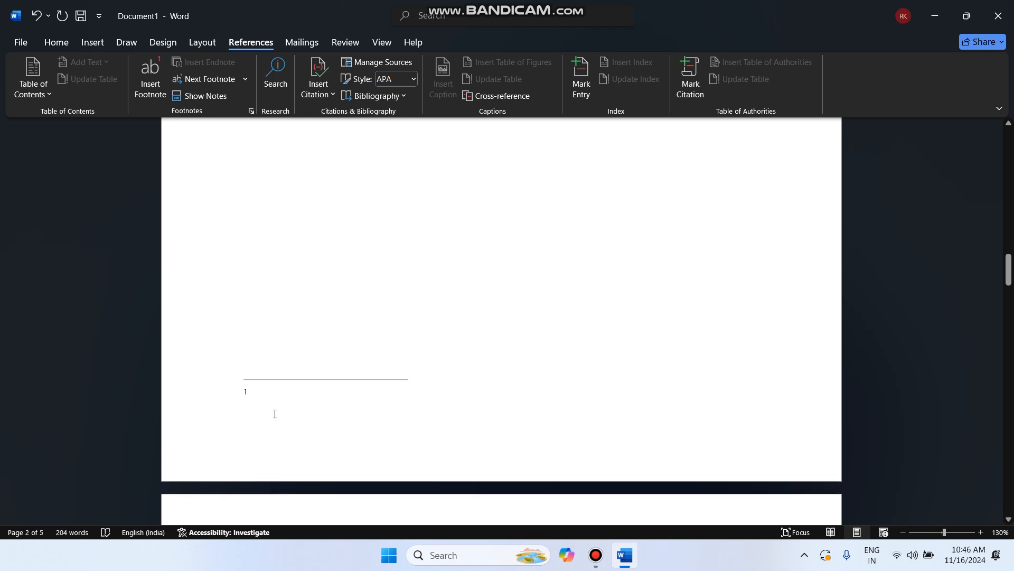
pyautogui.write('file')
# Return to the VIDEO paragraph to check the new footnote mark
pyautogui.keyDown('ctrl'); pyautogui.scroll(3, 240, 414); pyautogui.keyUp('ctrl')
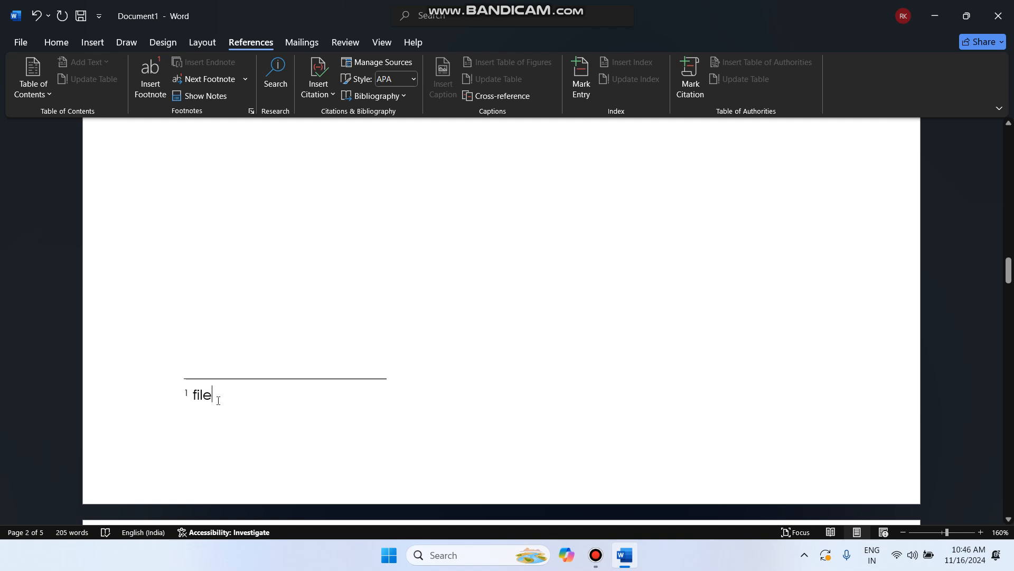
pyautogui.scroll(5, 369, 336)
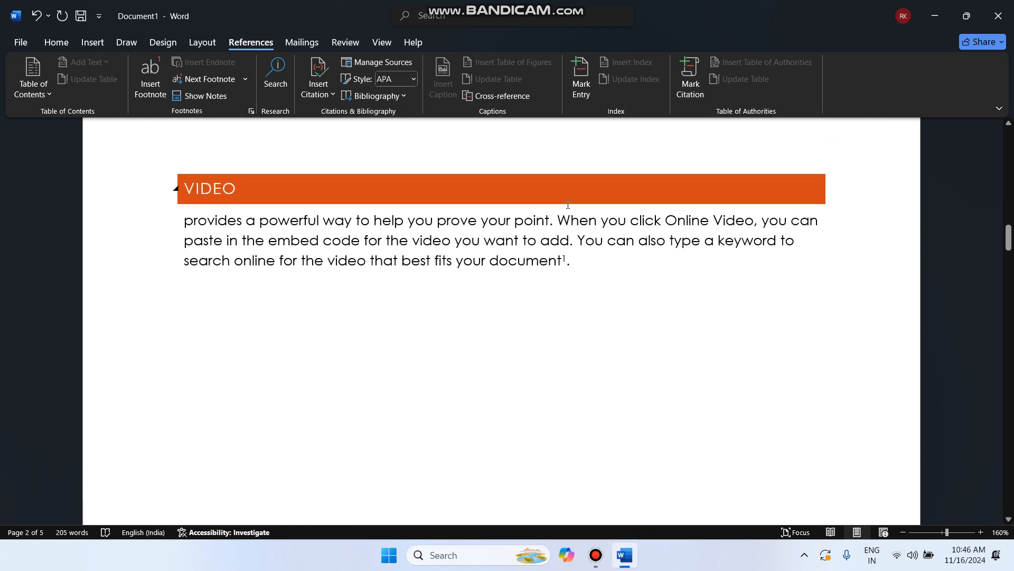
pyautogui.keyDown('ctrl'); pyautogui.scroll(4, 369, 335); pyautogui.keyUp('ctrl')
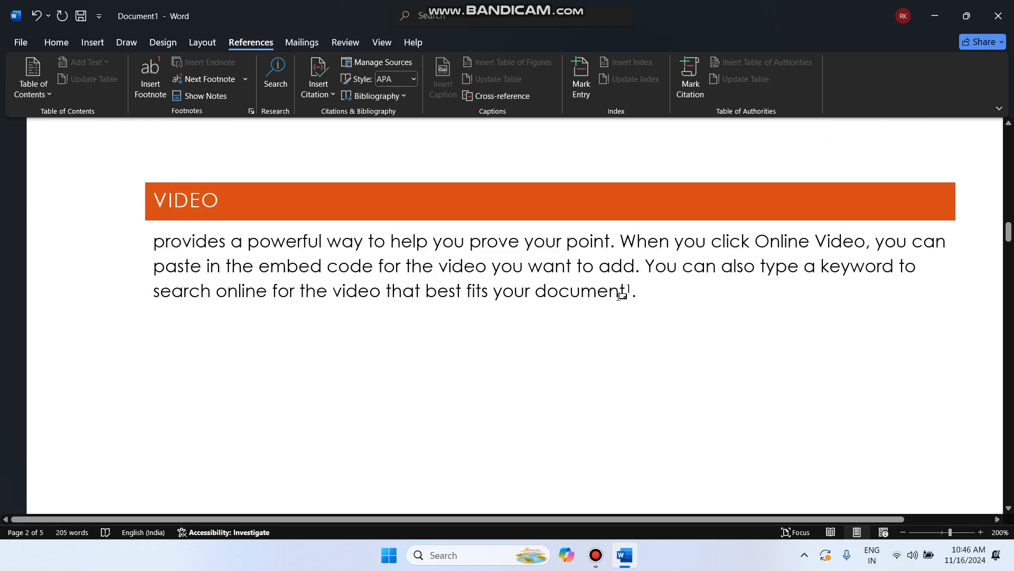
pyautogui.moveTo(621, 296)
pyautogui.click(550, 292)
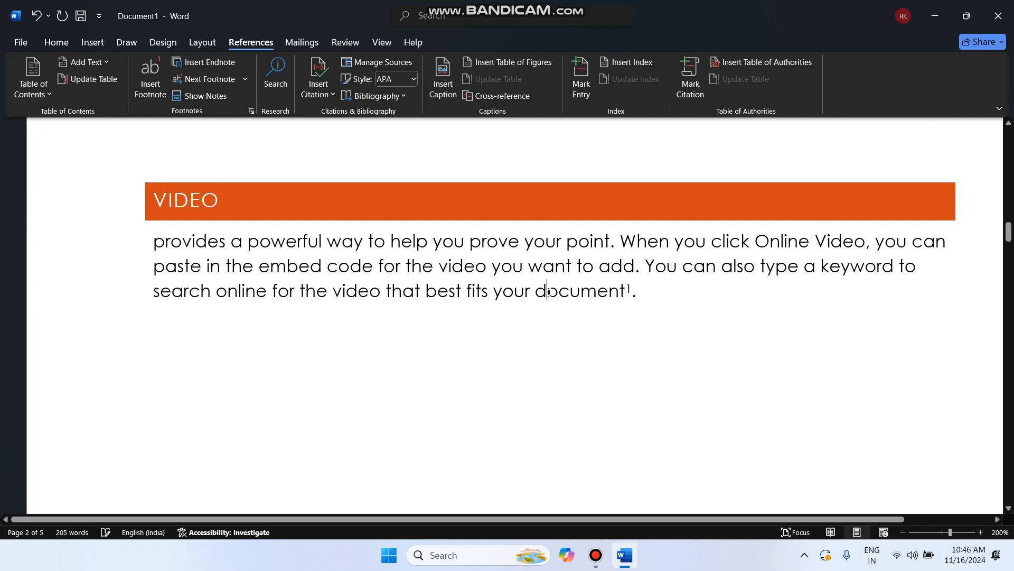
pyautogui.scroll(-5, 391, 358)
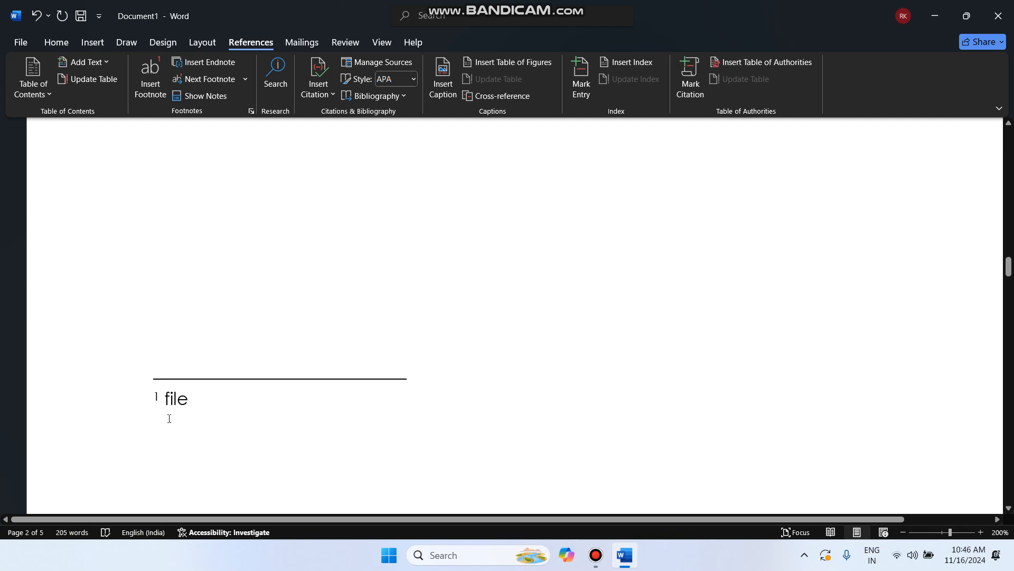
pyautogui.scroll(4, 237, 389)
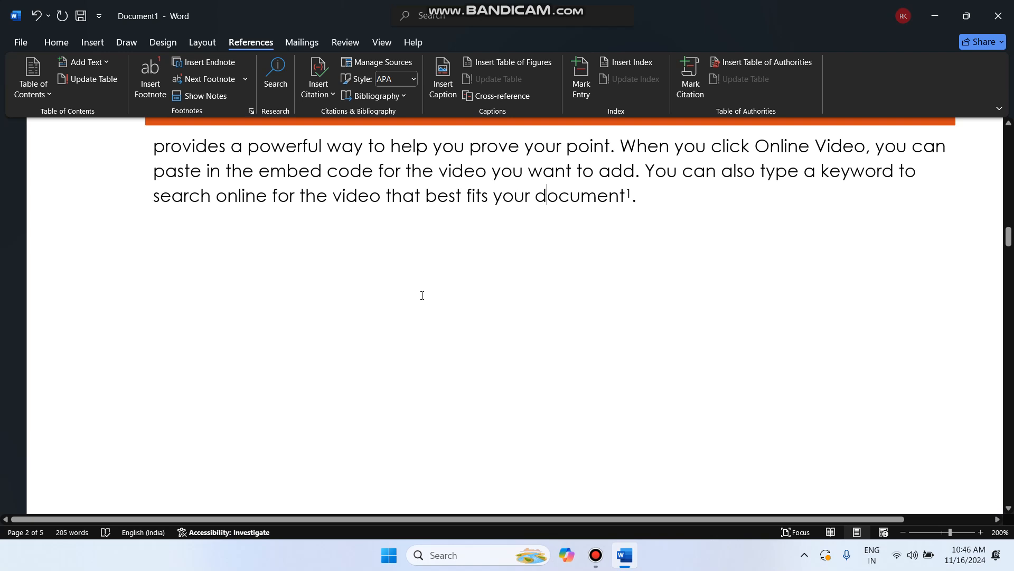
pyautogui.scroll(-1, 370, 317)
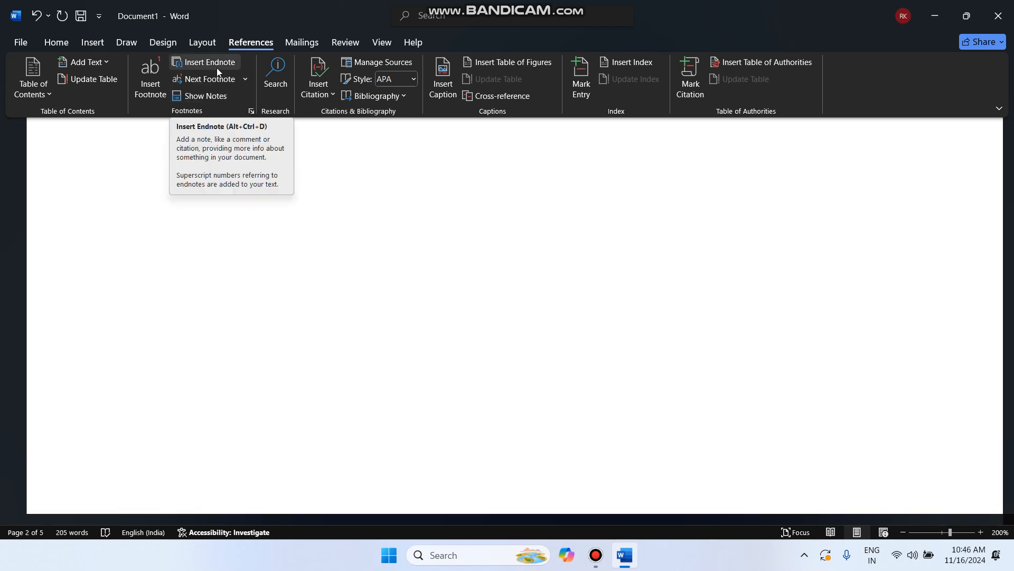
# Add an empty paragraph after the Video paragraph ending 'document¹.'
pyautogui.click(224, 100)
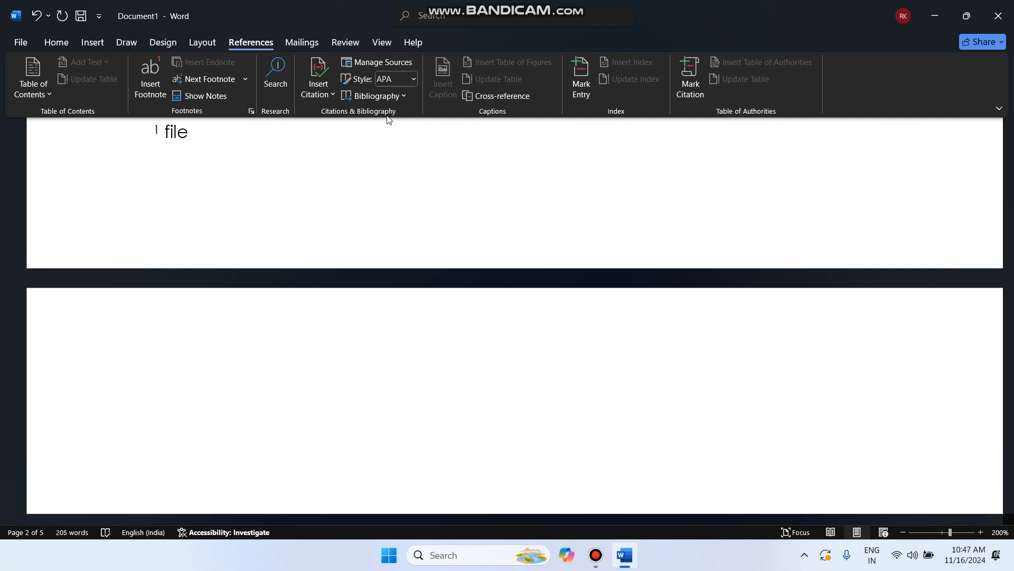
pyautogui.scroll(5, 367, 161)
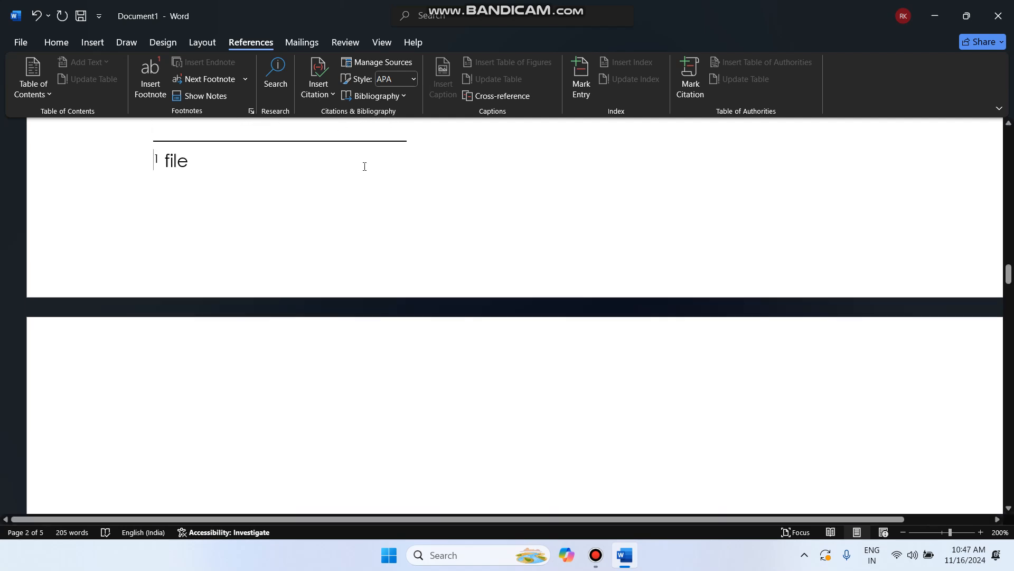
pyautogui.scroll(3, 365, 167)
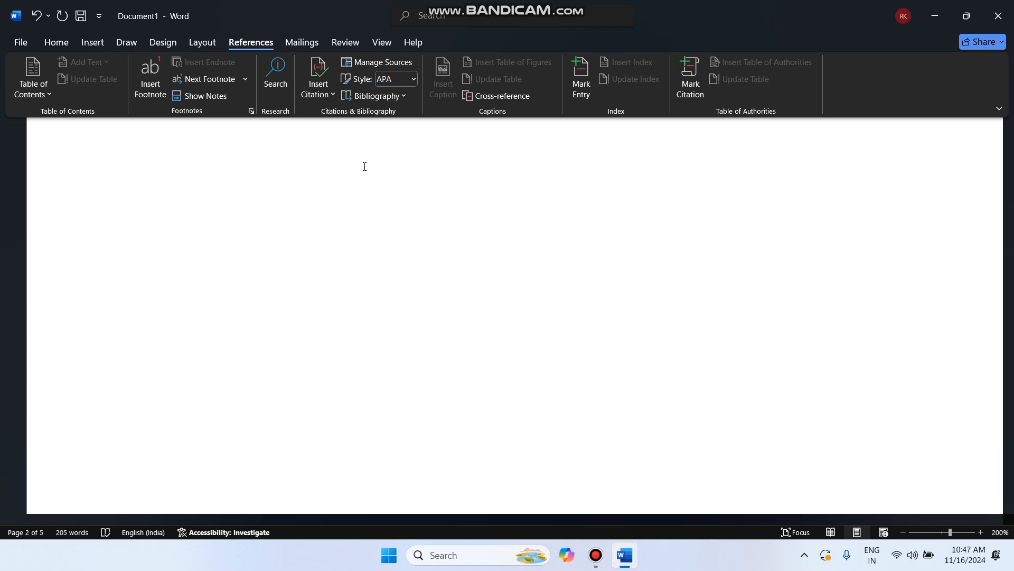
pyautogui.scroll(5, 364, 166)
pyautogui.click(649, 273)
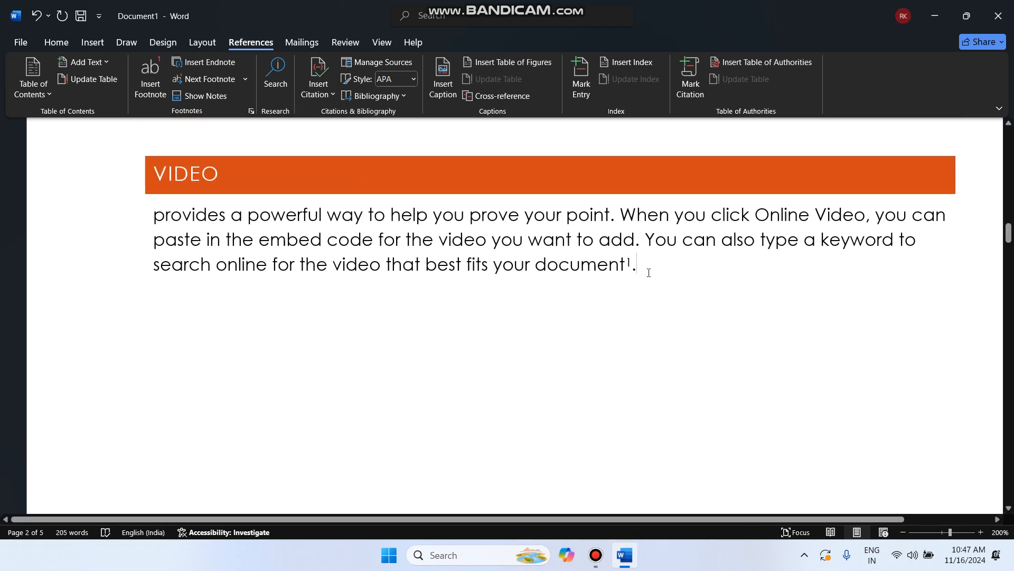
pyautogui.press('Return')
# Create a new citation source through Insert Citation > Add New Source, with type Book
pyautogui.click(327, 95)
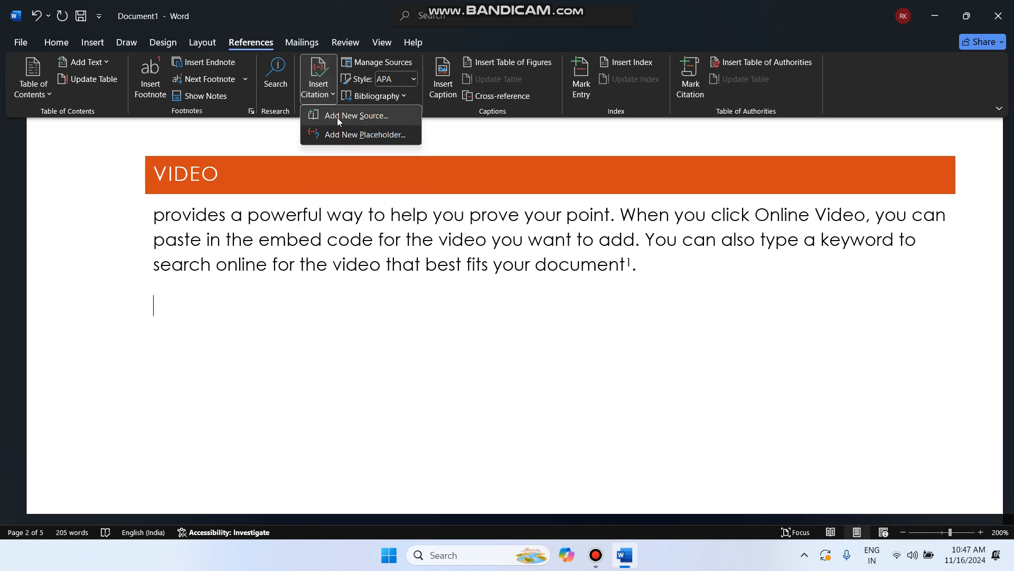
pyautogui.click(338, 116)
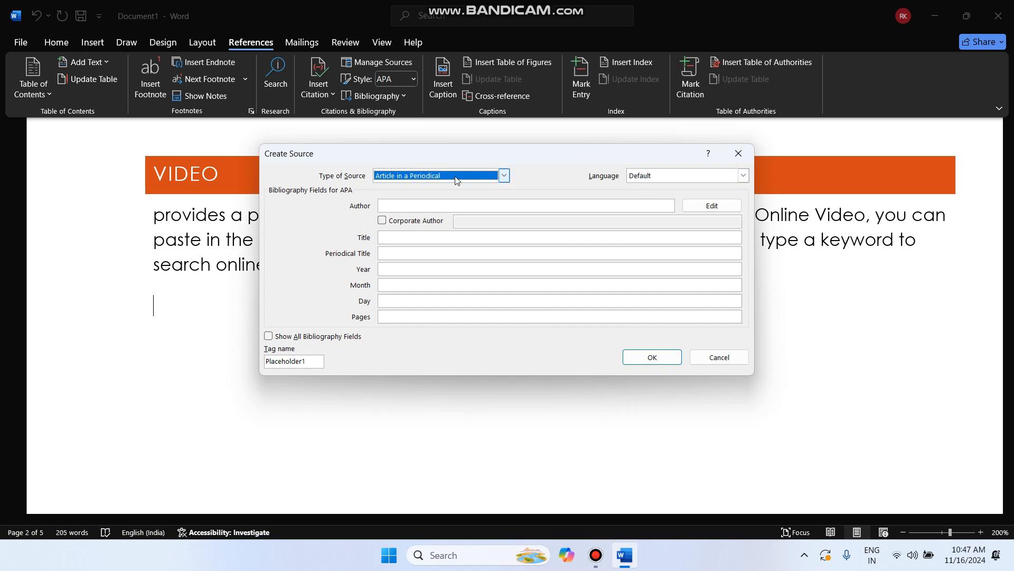
pyautogui.click(410, 206)
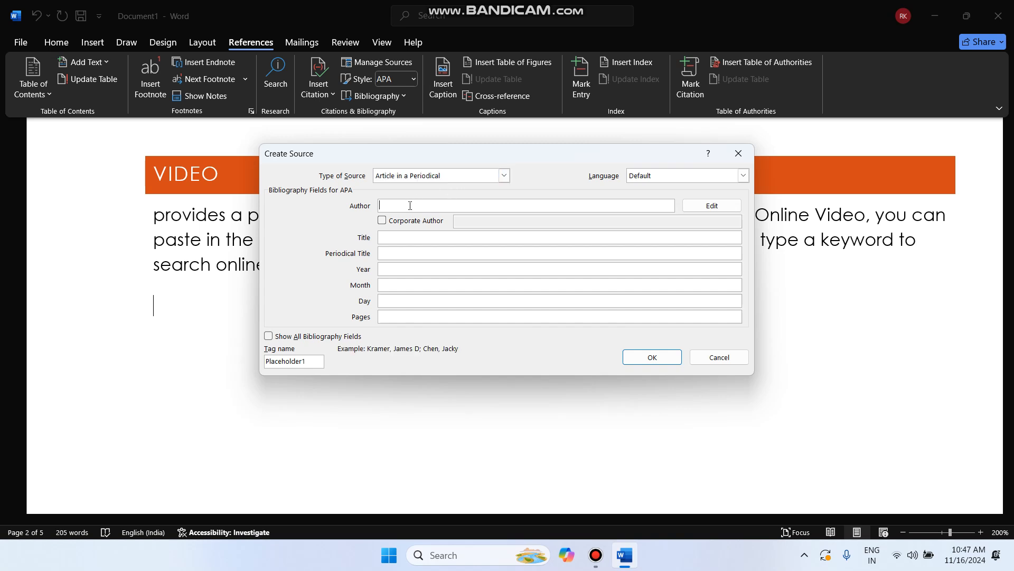
pyautogui.click(505, 176)
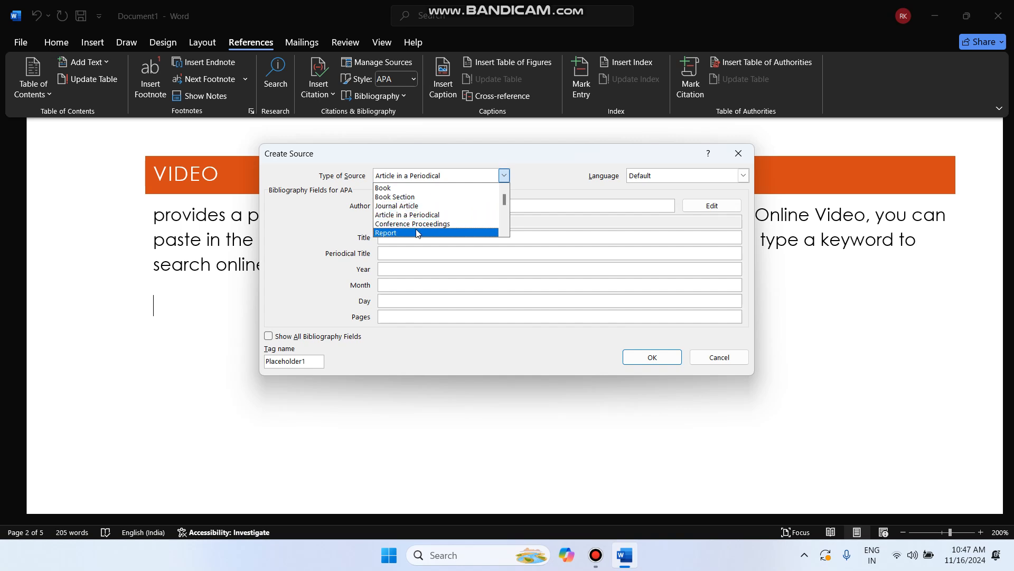
pyautogui.click(421, 190)
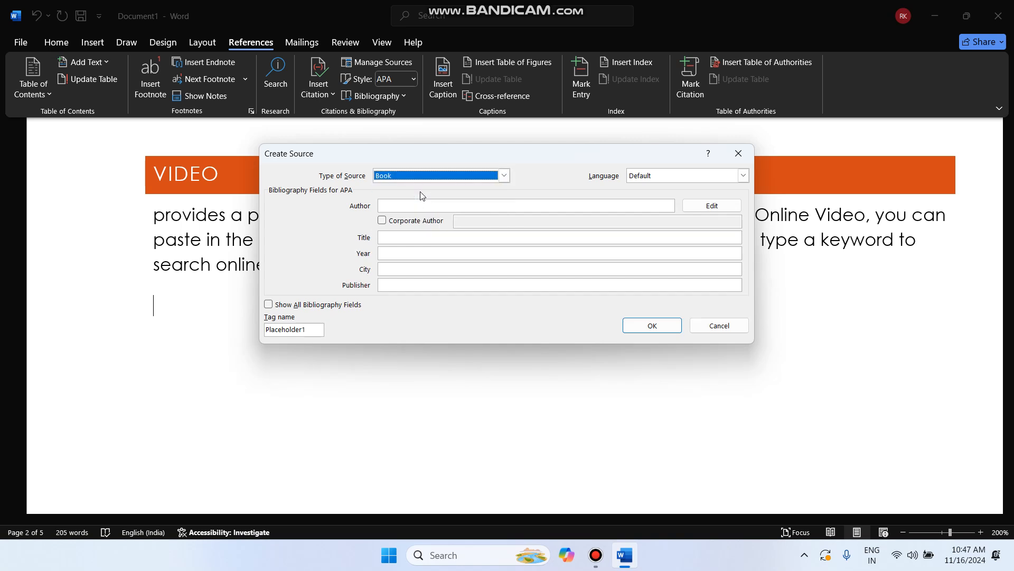
# Enter the author's name in the Author field, keeping it a person rather than an organisation
pyautogui.click(390, 206)
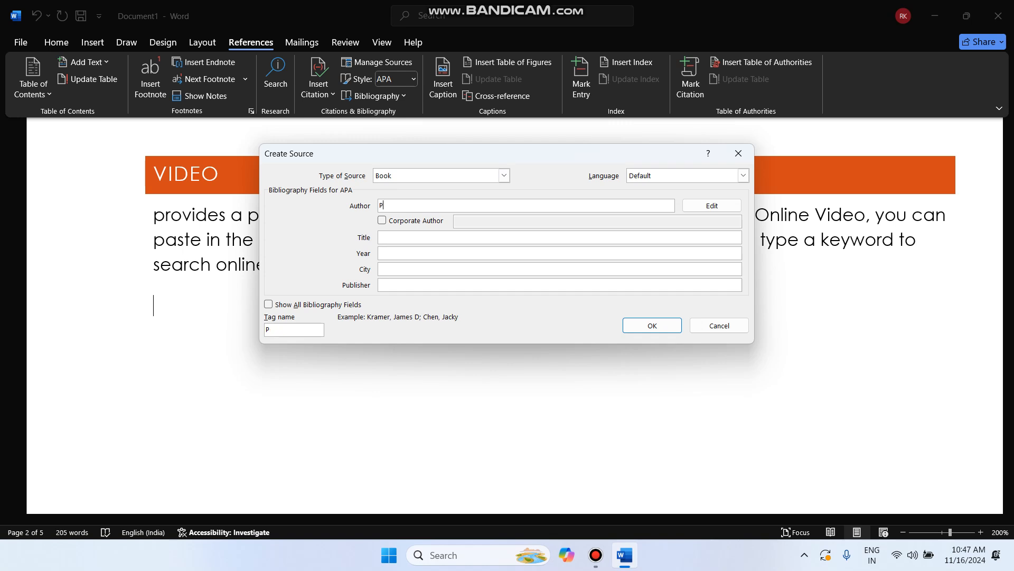
pyautogui.click(383, 221)
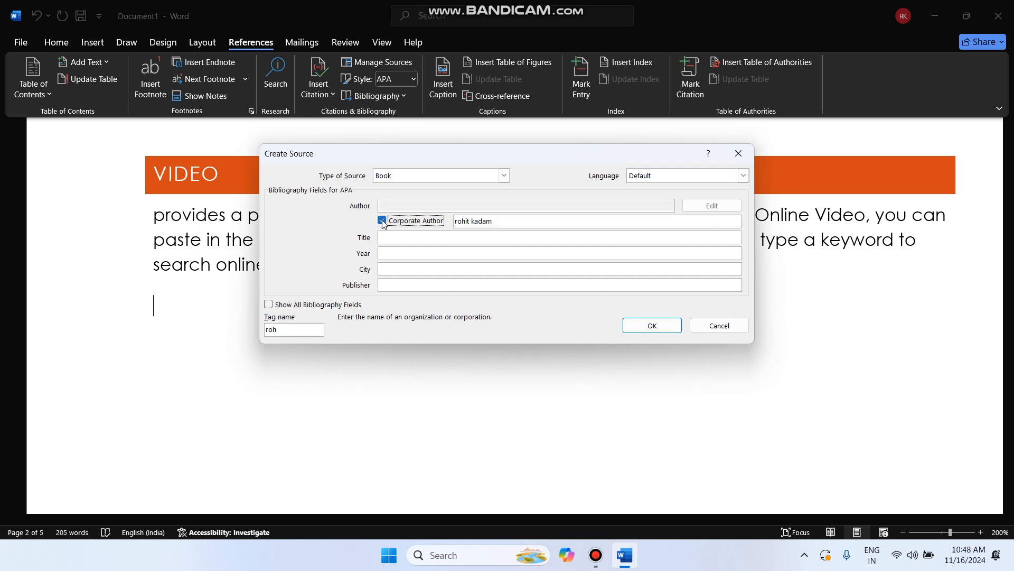
pyautogui.click(382, 221)
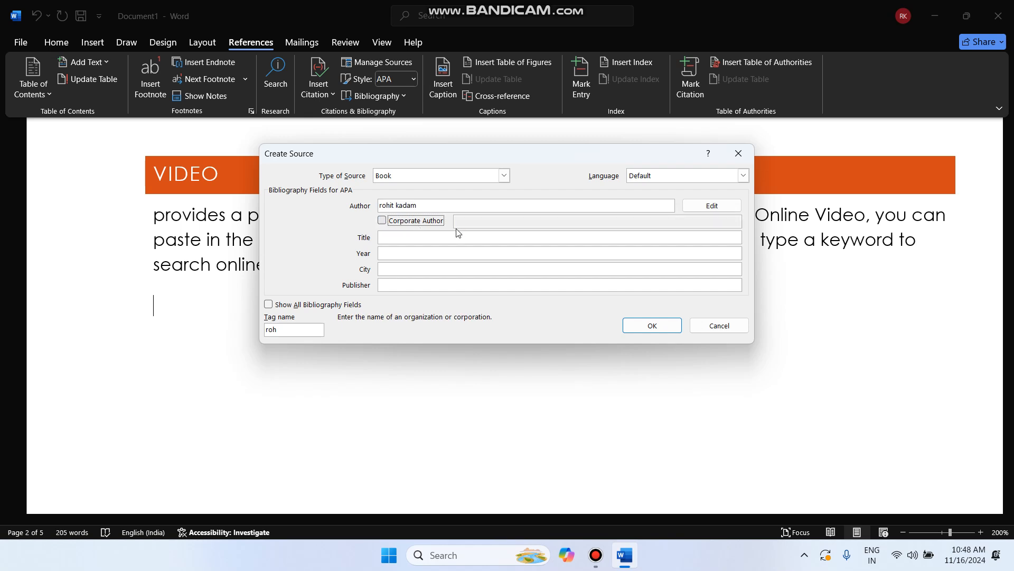
# Fill in title 'book', year 2023 and city 'sierra leone'
pyautogui.click(426, 238)
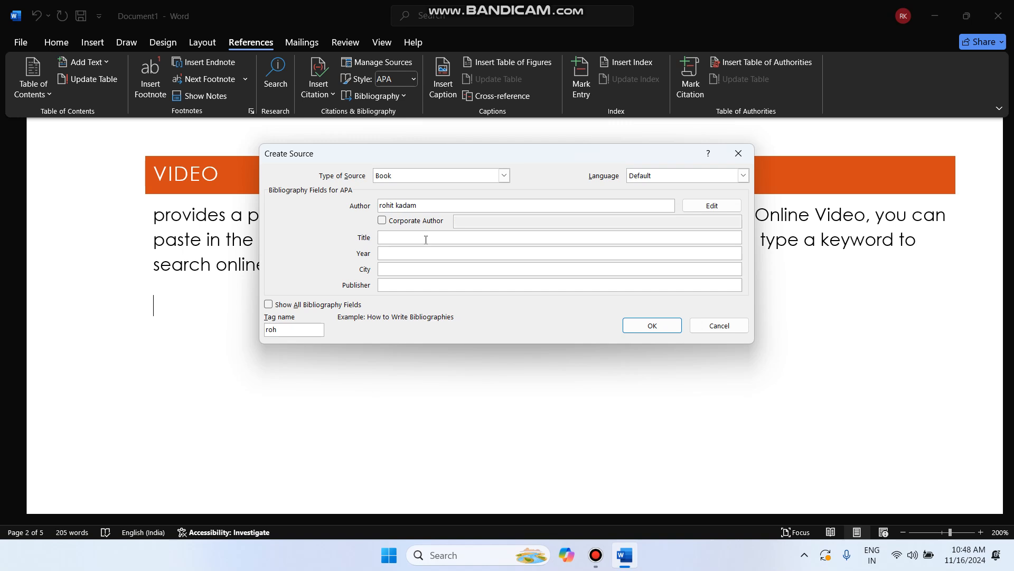
pyautogui.write('book')
pyautogui.click(428, 253)
pyautogui.write('20')
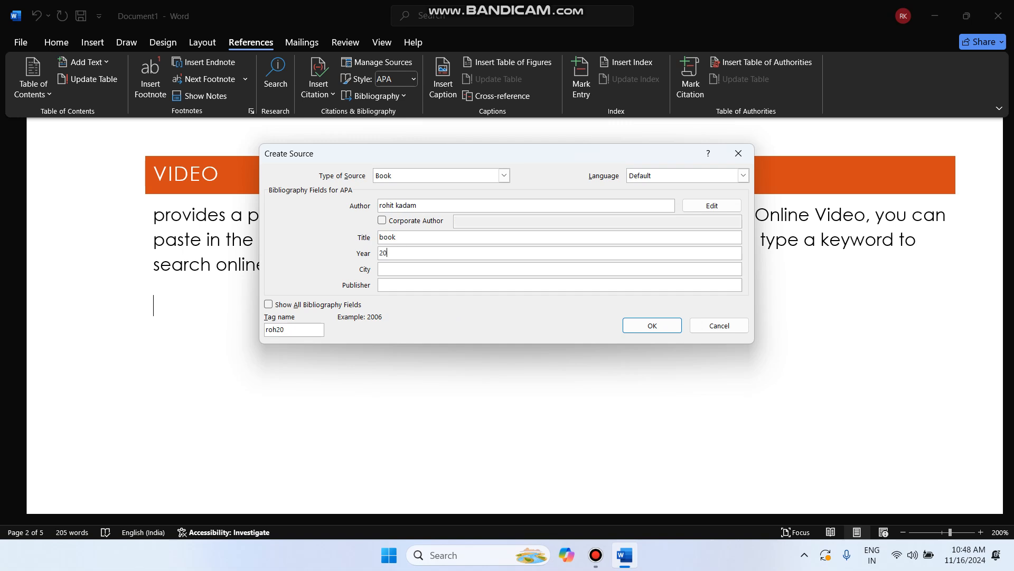
pyautogui.write('23')
pyautogui.click(428, 269)
pyautogui.write('sierra lone')
pyautogui.press('BackSpace')
pyautogui.write('e')
pyautogui.write('on')
# Set the publisher to 'works press' and toggle Show All Bibliography Fields on and off
pyautogui.click(431, 289)
pyautogui.write('eor')
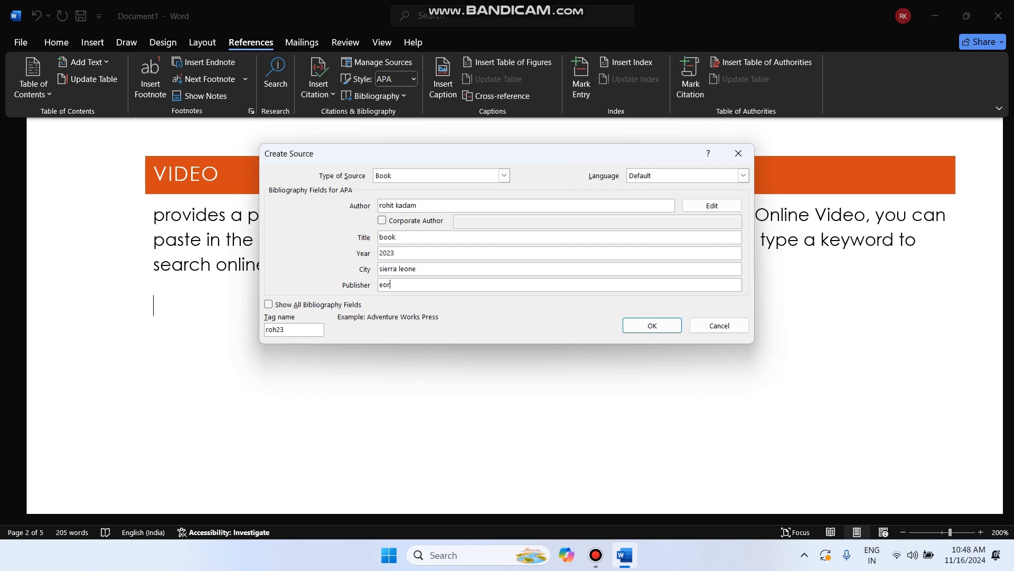
pyautogui.press('BackSpace')
pyautogui.press('BackSpace')
pyautogui.press('BackSpace')
pyautogui.write('works press')
pyautogui.click(334, 305)
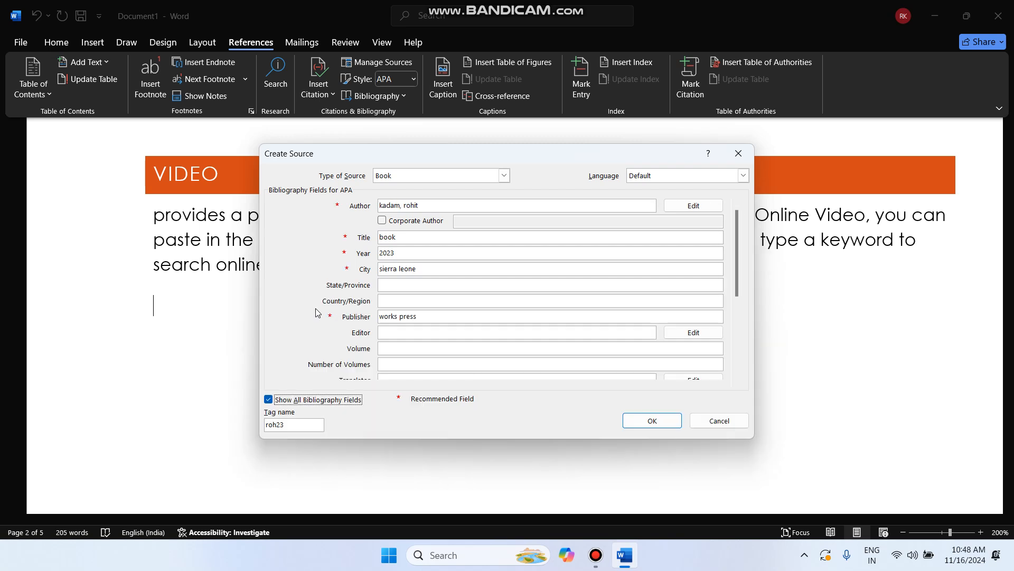
pyautogui.click(268, 399)
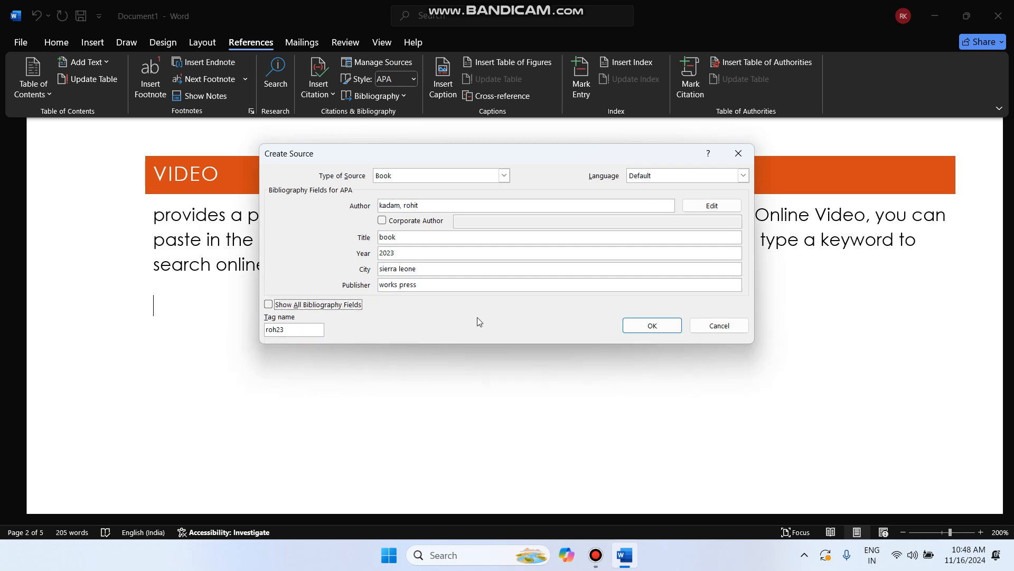